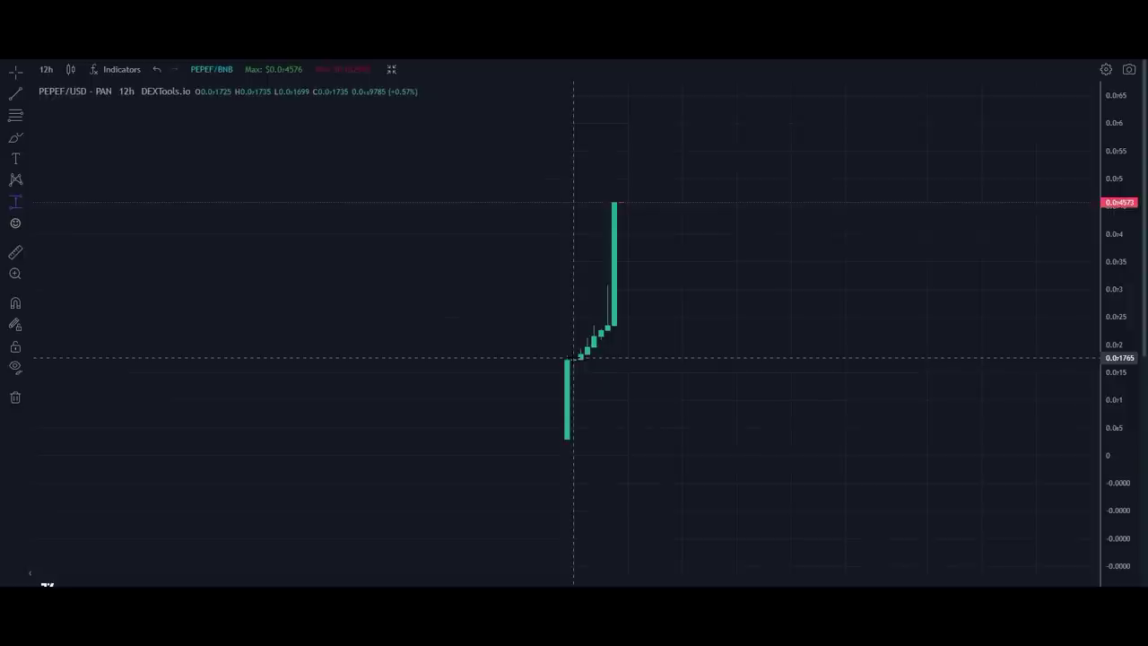
Measure the price range on the 12h PEPEF/USD chart from the first candle's top to the latest high
left_click(573, 360, "shift")
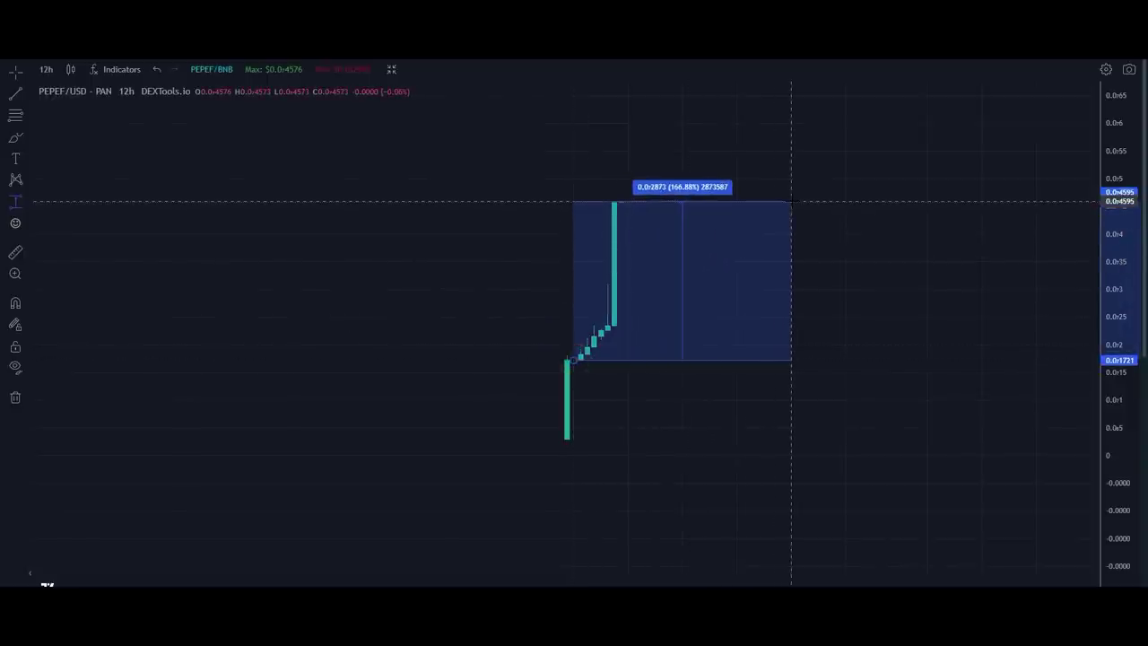
left_click(791, 202)
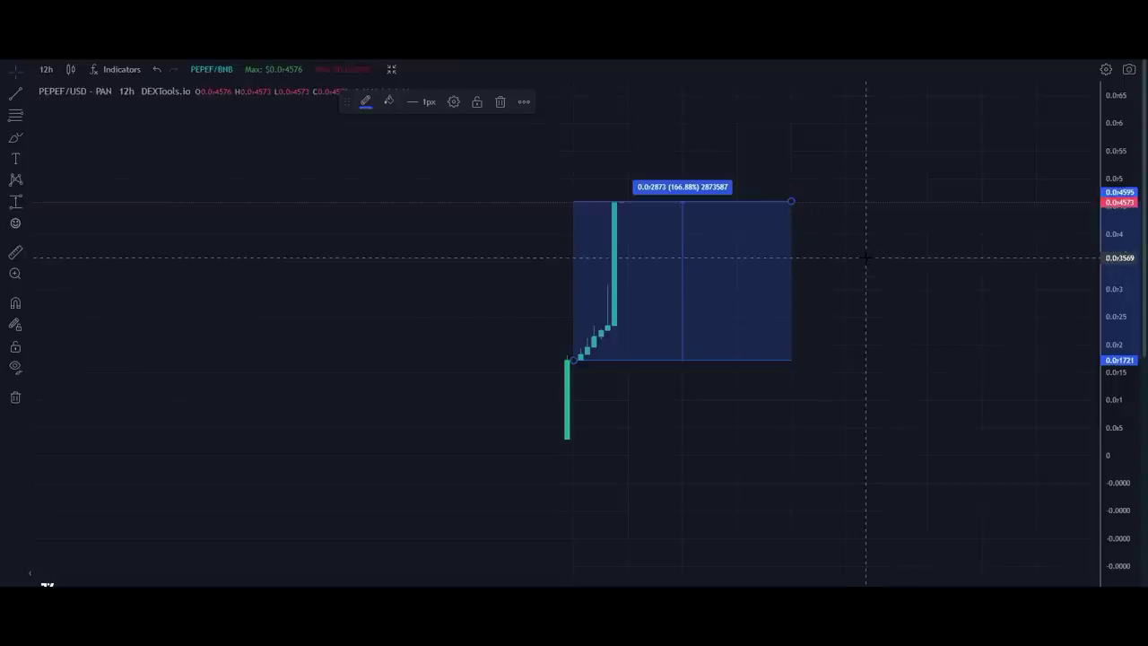
left_click(866, 258)
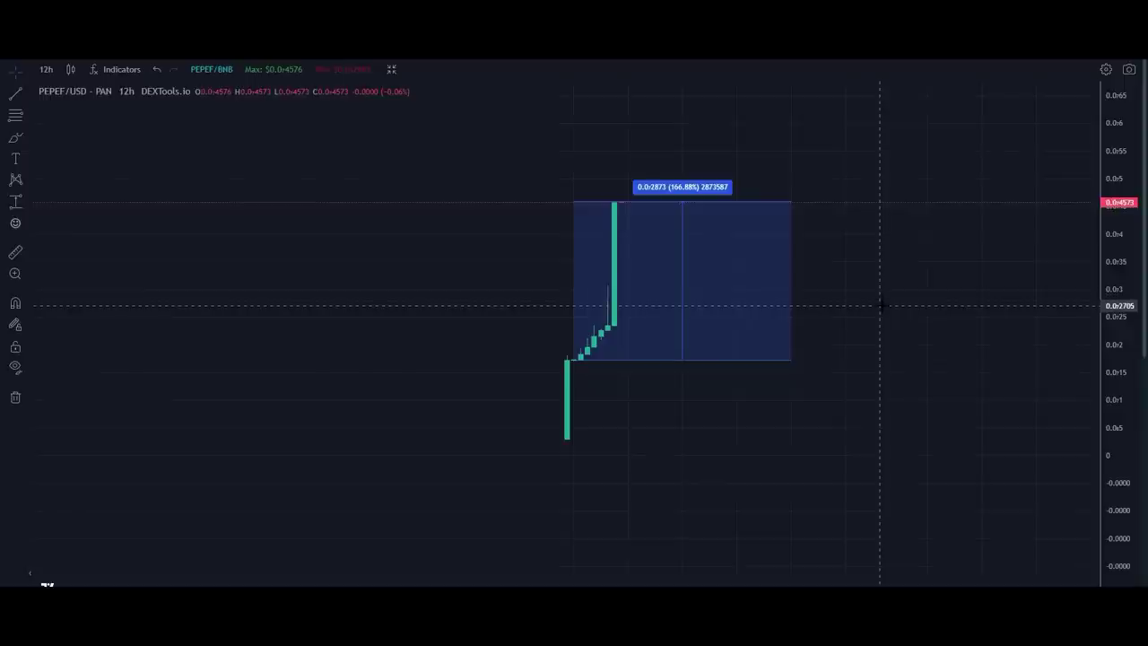
key("Escape")
Look through the memecoins video's description and pinned comment on YouTube for the how-to-buy video link
scroll(13, 280, "down", 3)
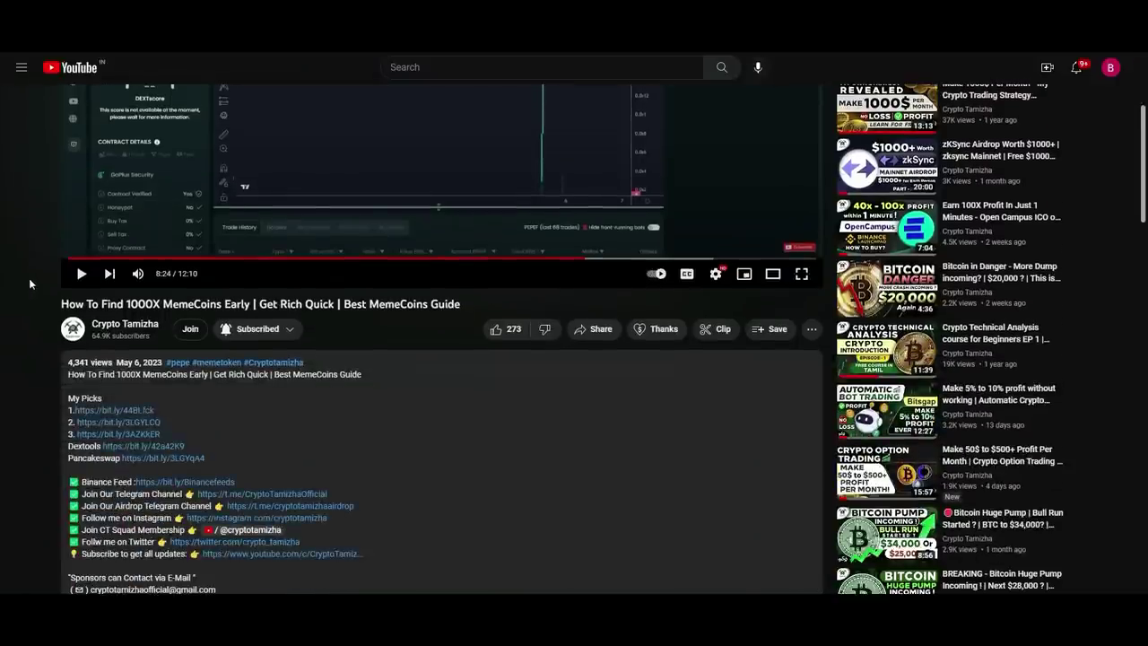
scroll(206, 439, "down", 7)
scroll(296, 438, "down", 1)
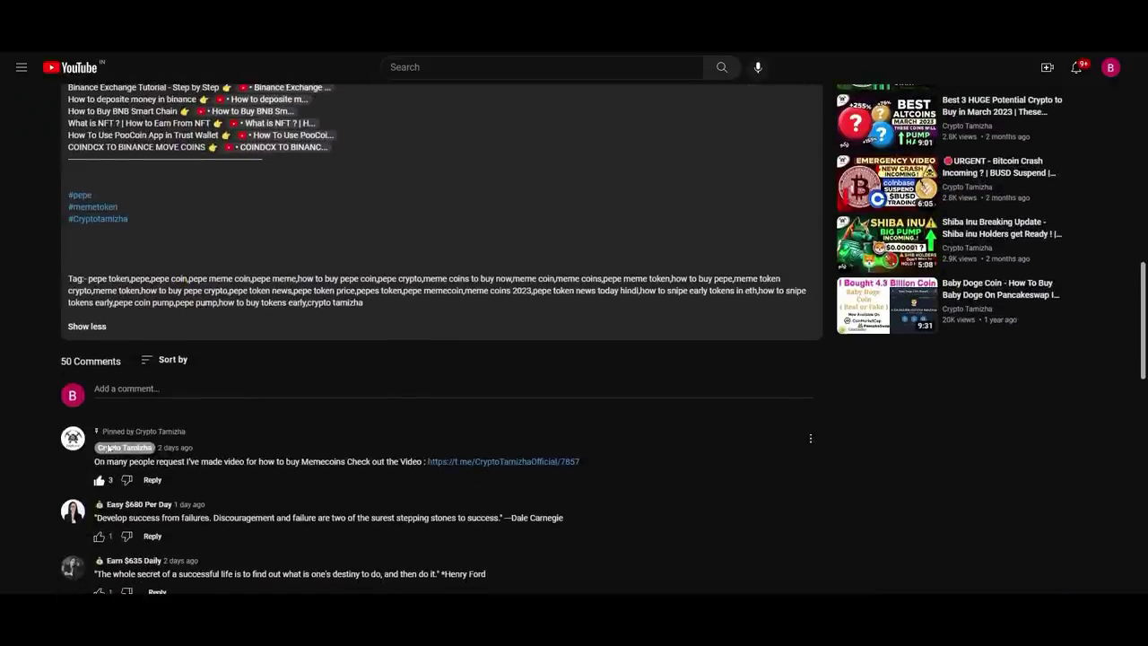
scroll(494, 430, "up", 9)
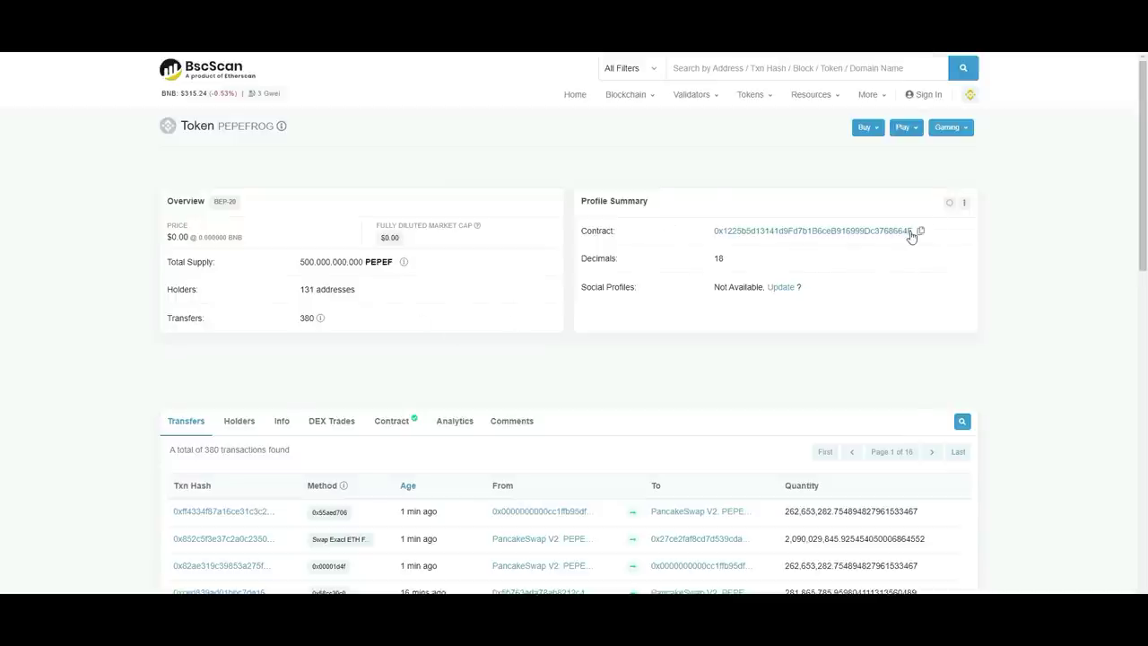
Copy the PEPEFROG contract address from BscScan and use it in PancakeSwap to select PEPEF as the token to receive
left_click(922, 232)
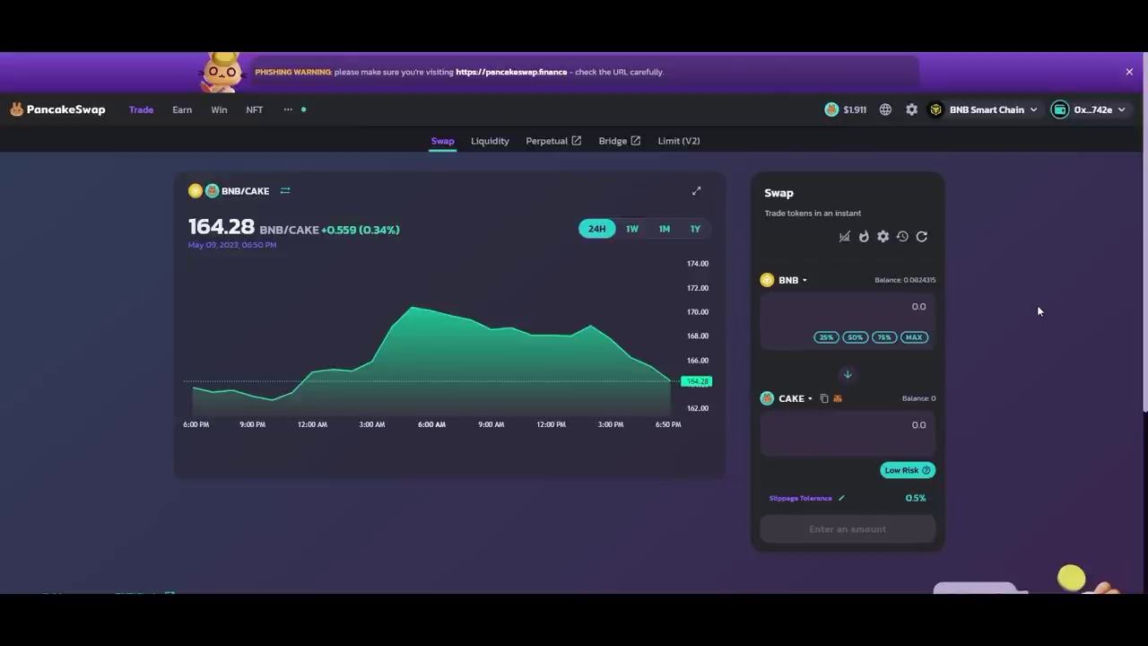
left_click(792, 399)
left_click(583, 186)
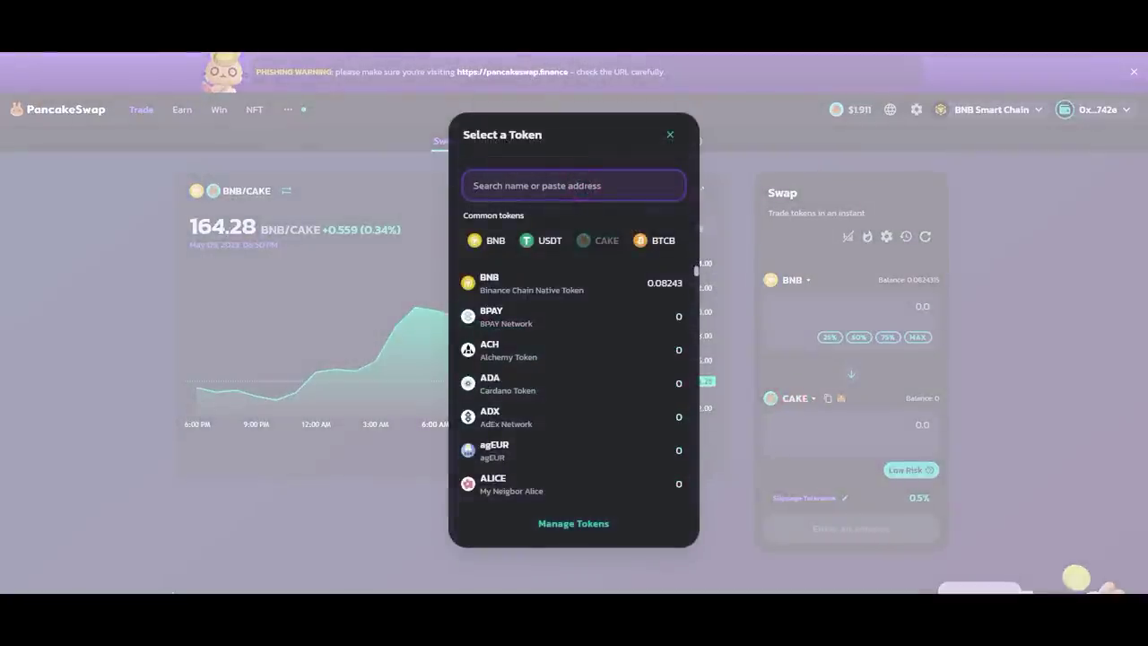
key("ctrl+v")
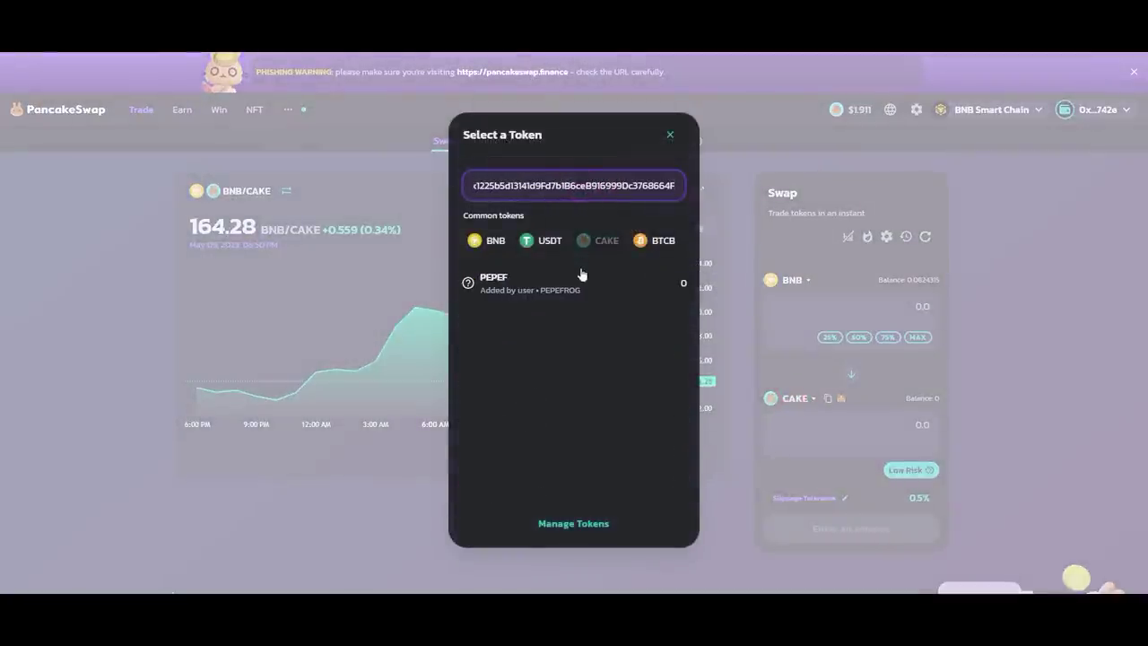
left_click(579, 284)
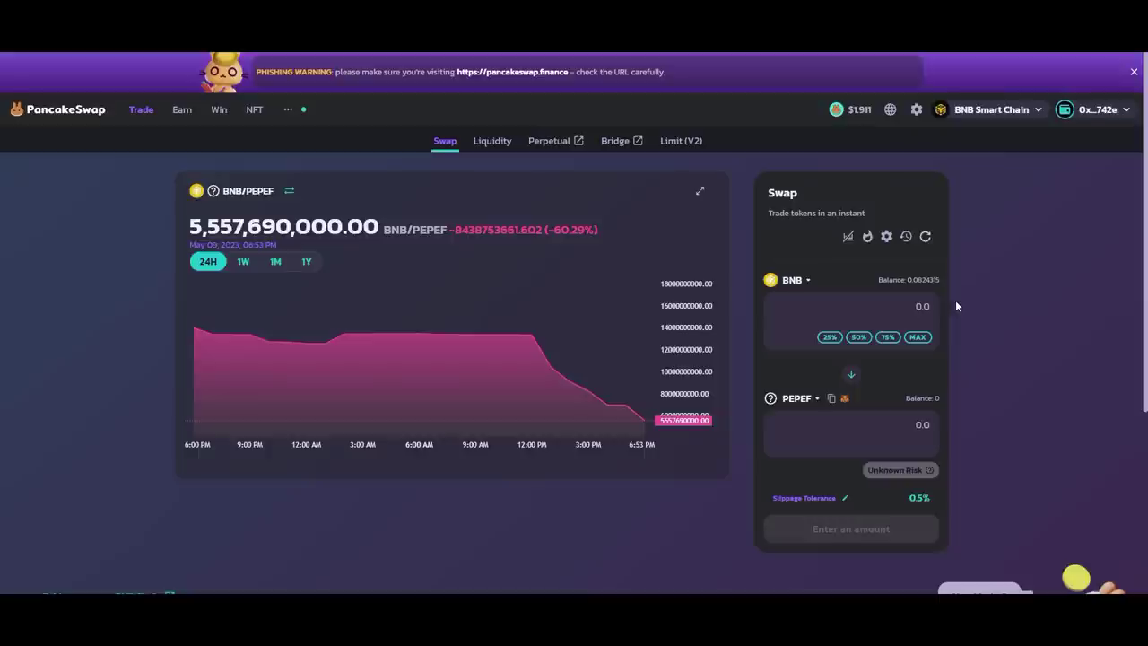
Swap the maximum 0.07243154 BNB for PEPEF with wallet approval and add the PEPEF token to the wallet
left_click(918, 338)
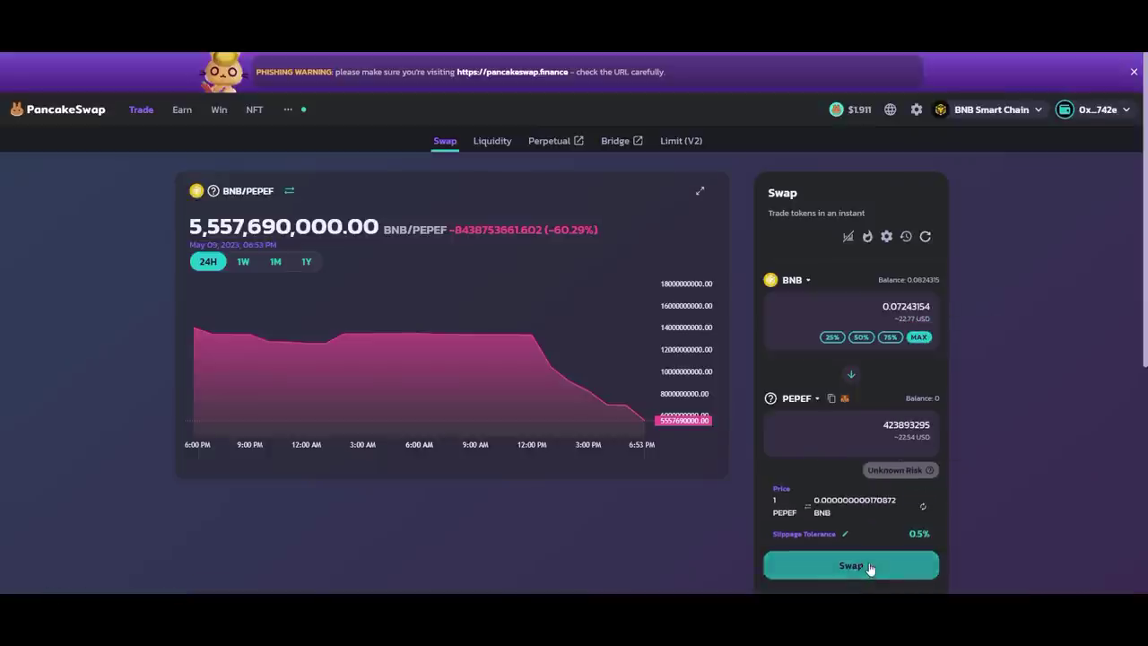
left_click(868, 564)
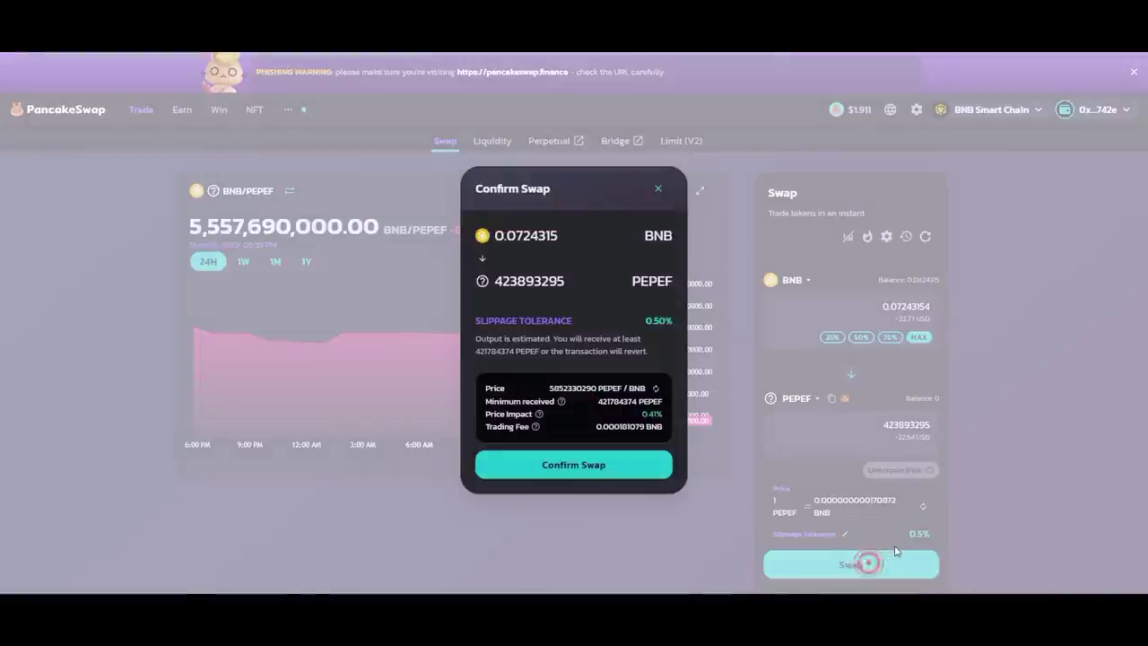
left_click(605, 474)
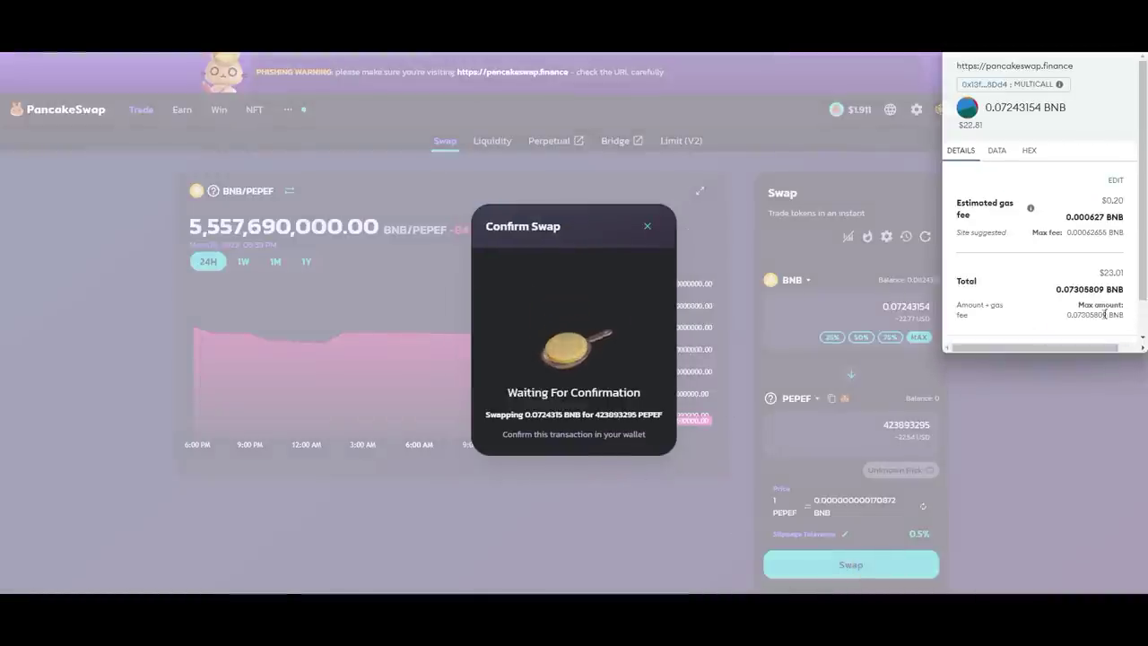
left_click(1095, 322)
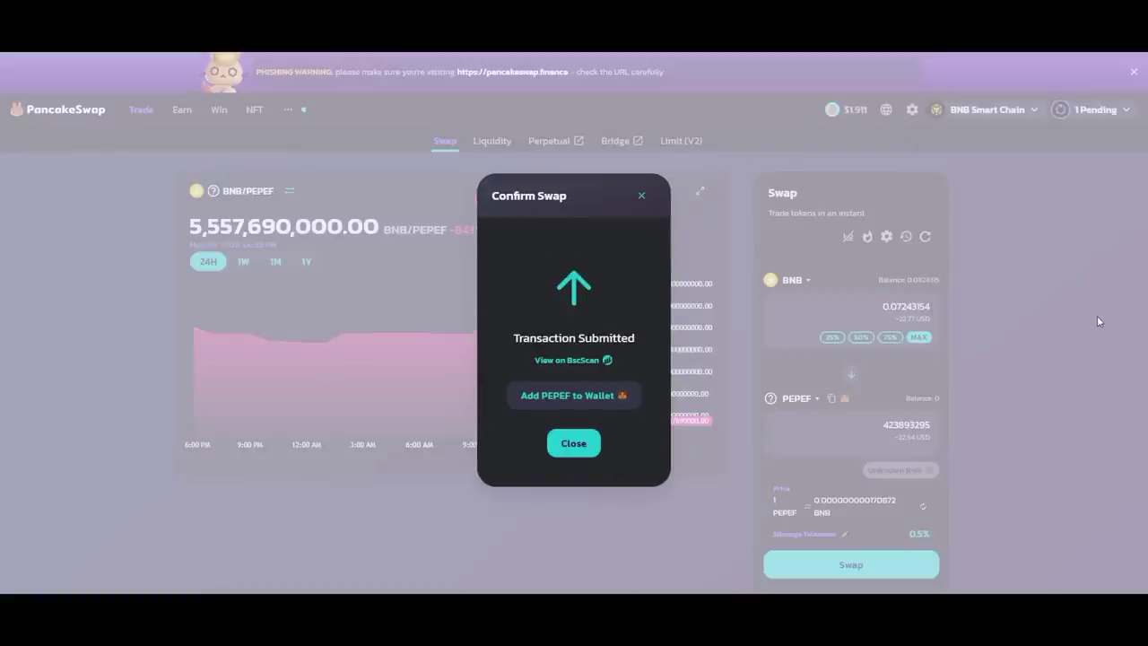
left_click(572, 403)
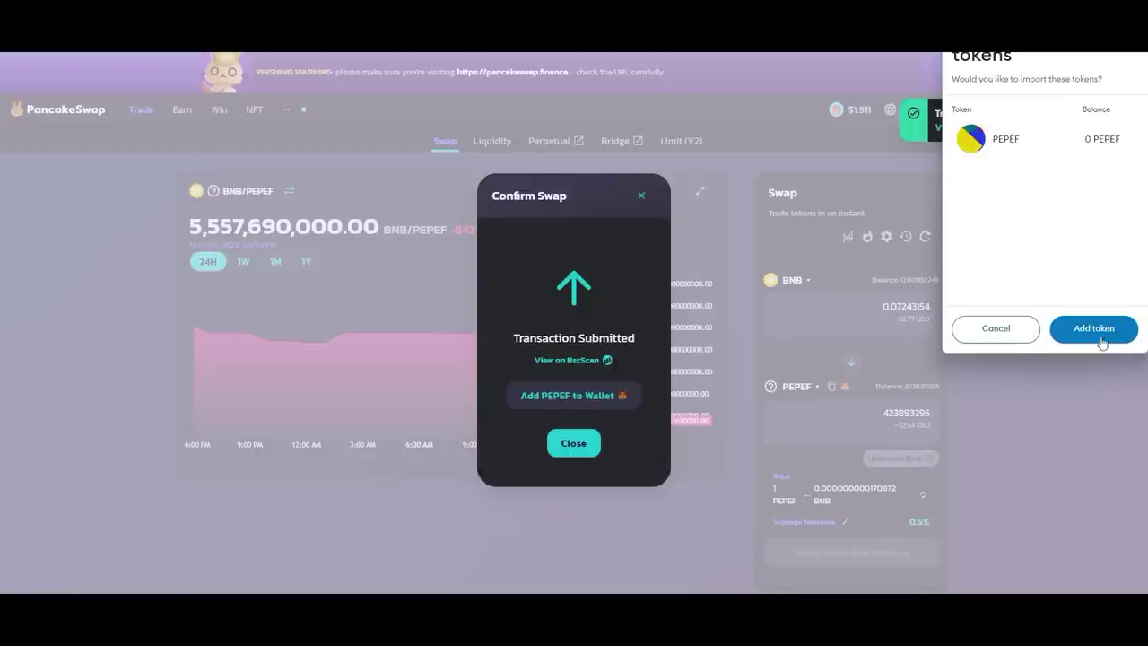
left_click(1102, 331)
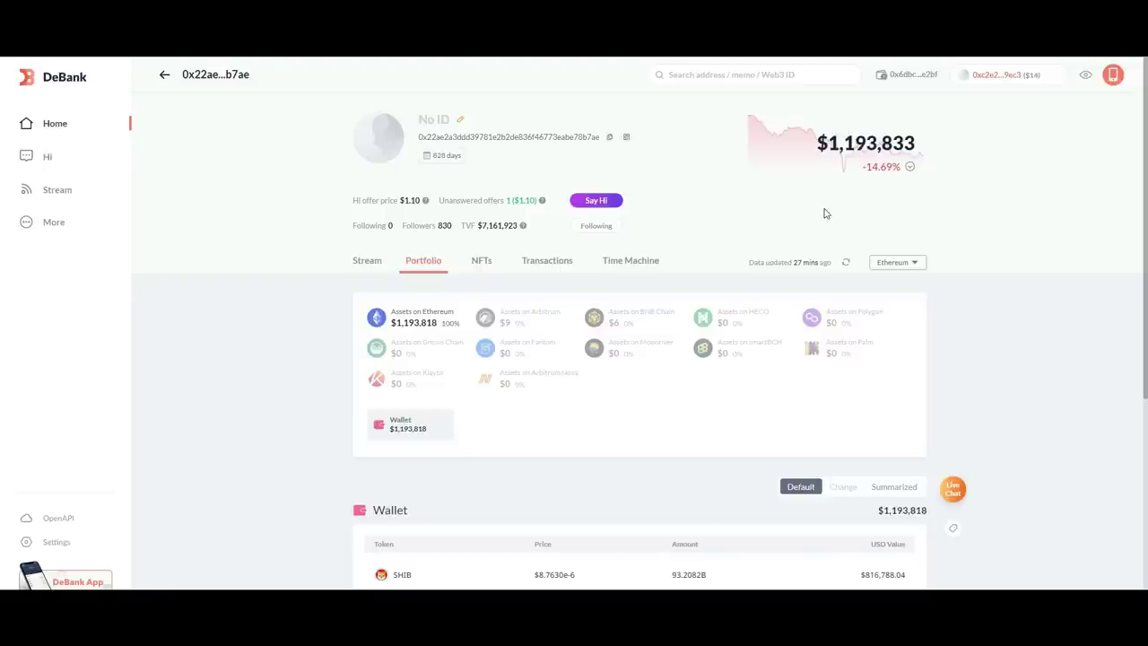
Examine the Ethereum token holdings and their USD values in the whale wallet's DeBank portfolio
scroll(981, 323, "down", 2)
scroll(980, 318, "down", 2)
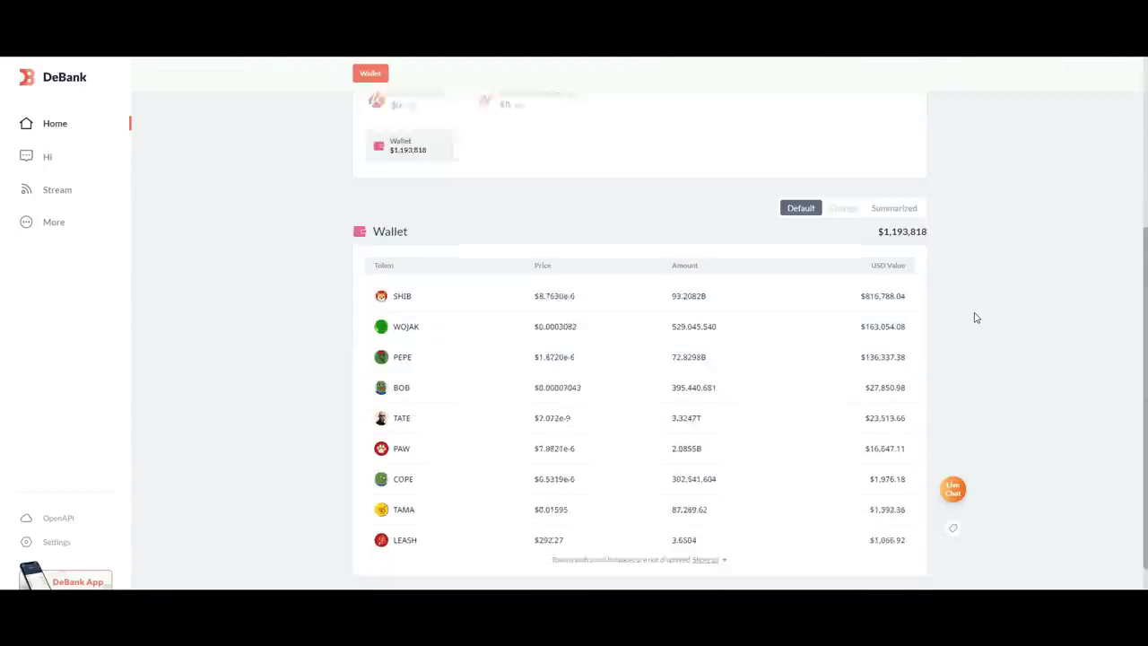
scroll(987, 340, "up", 1)
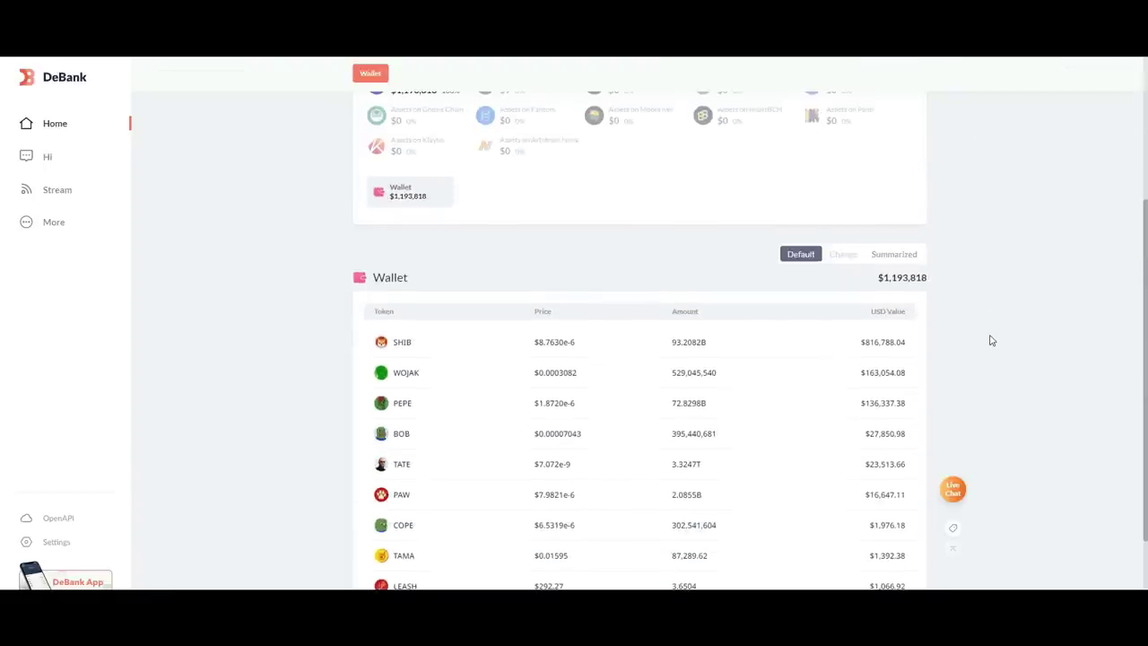
scroll(981, 313, "down", 1)
scroll(977, 305, "up", 3)
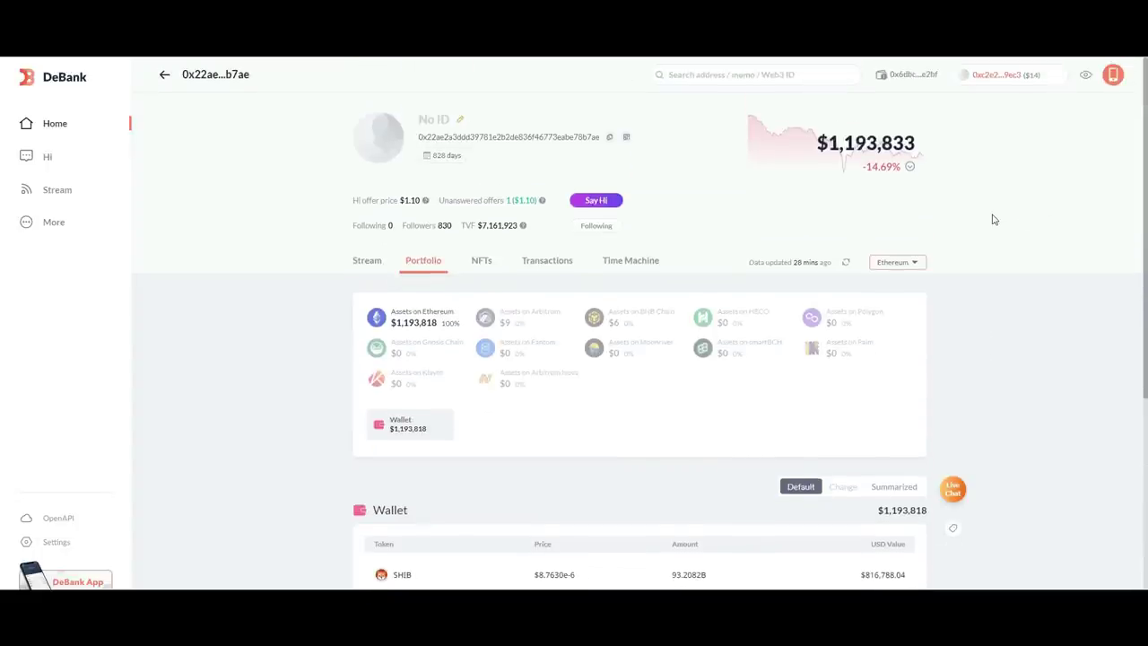
scroll(993, 219, "down", 3)
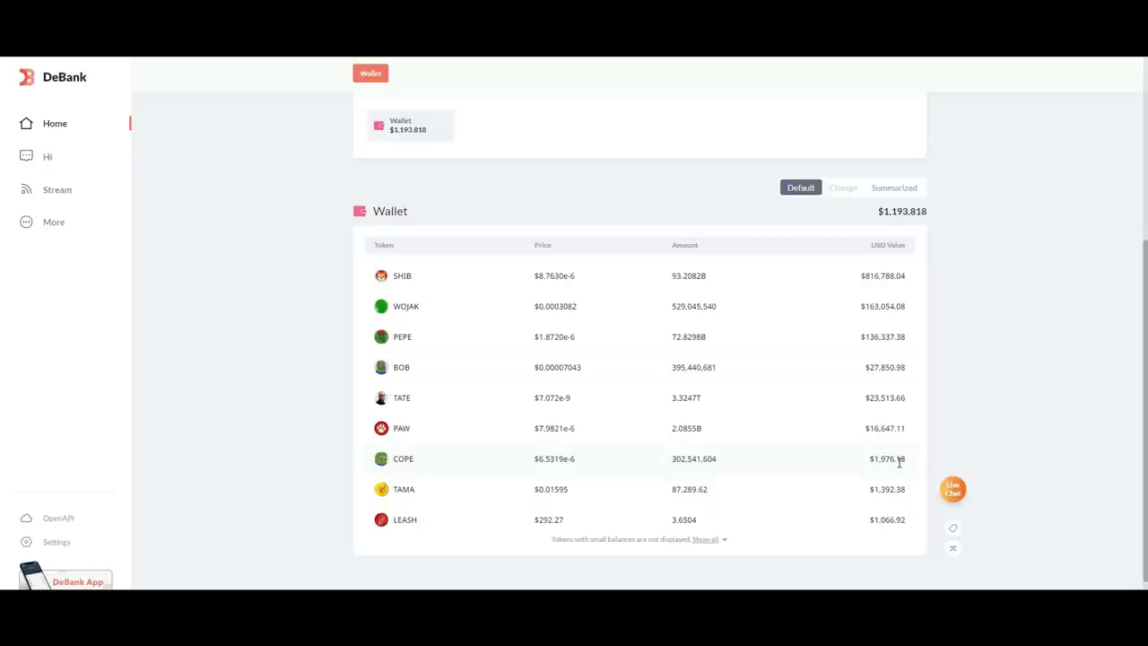
Open the wallet's transaction history and check its recent token receipts and Uniswap V3 trades, including the COPE purchase
scroll(892, 448, "up", 5)
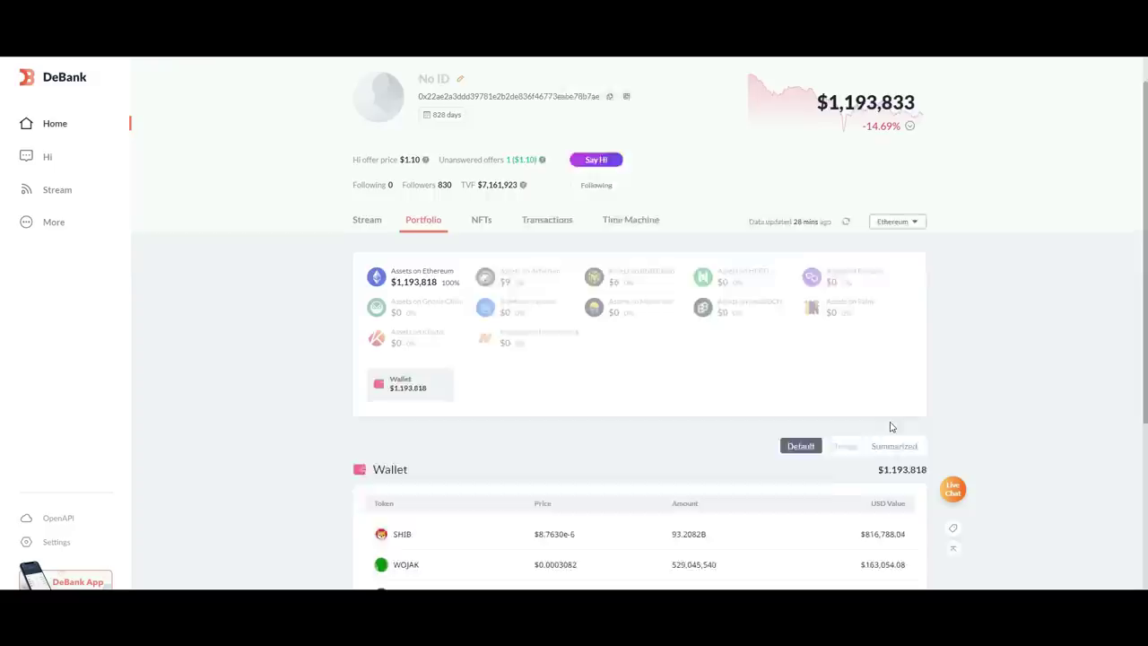
left_click(555, 261)
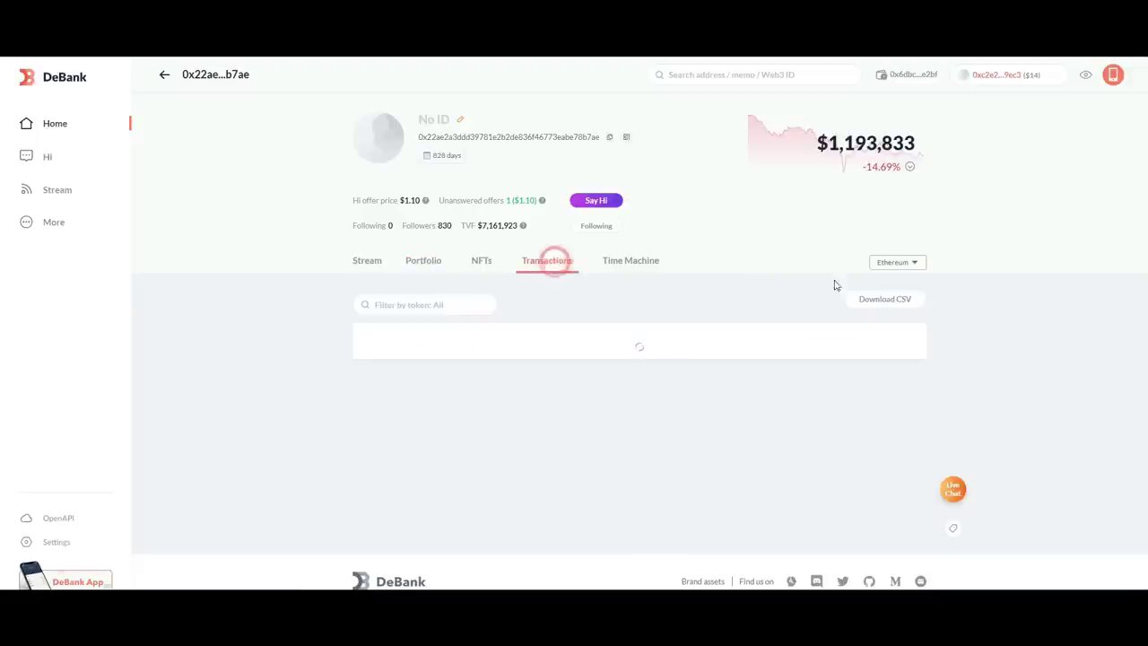
scroll(1055, 307, "down", 3)
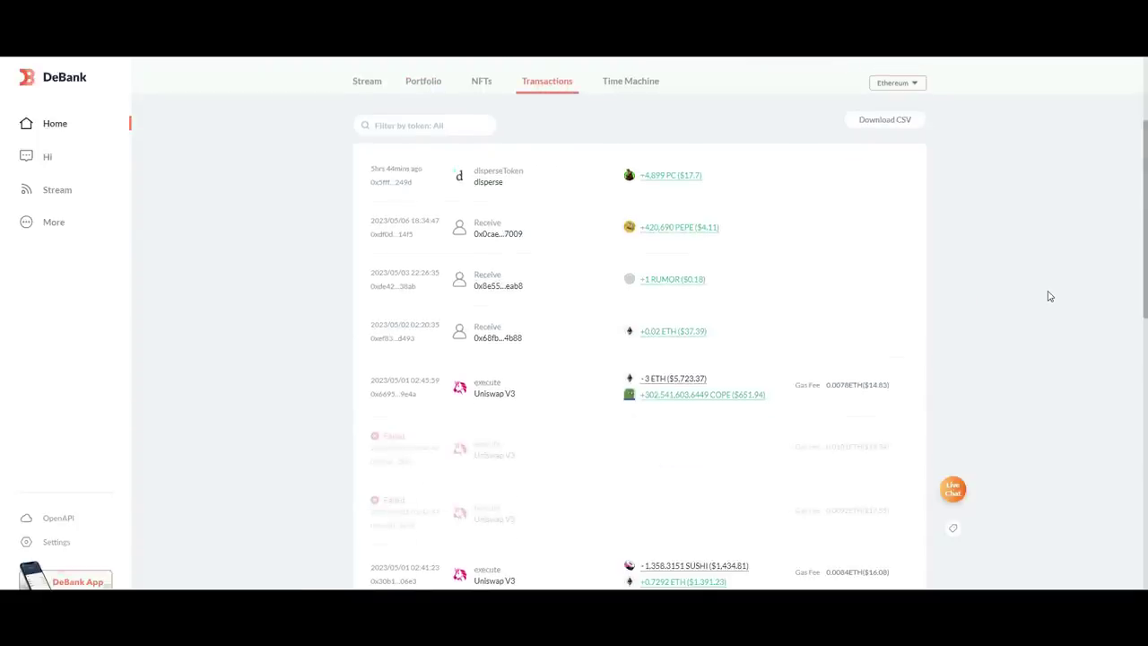
scroll(1050, 296, "down", 2)
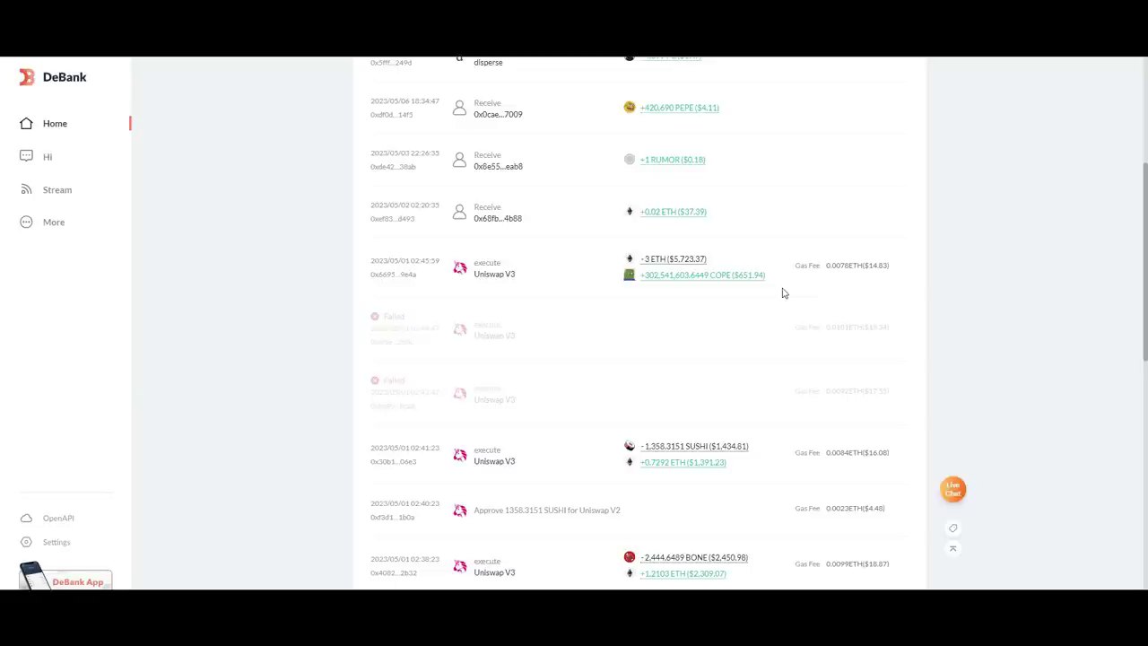
scroll(784, 293, "up", 2)
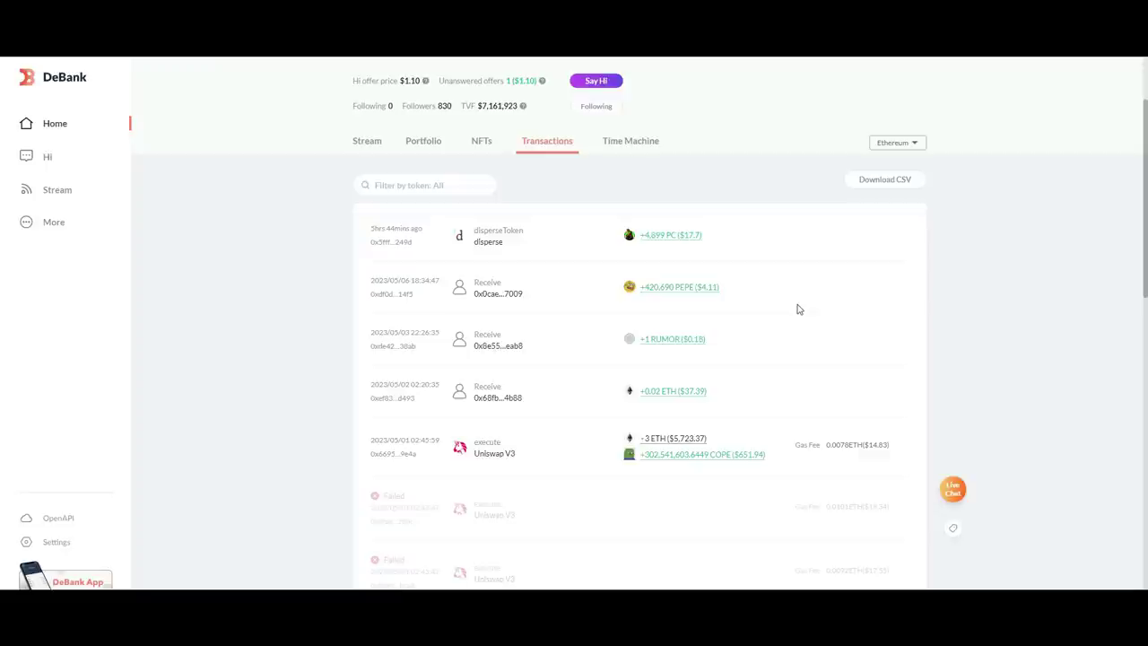
scroll(802, 366, "down", 1)
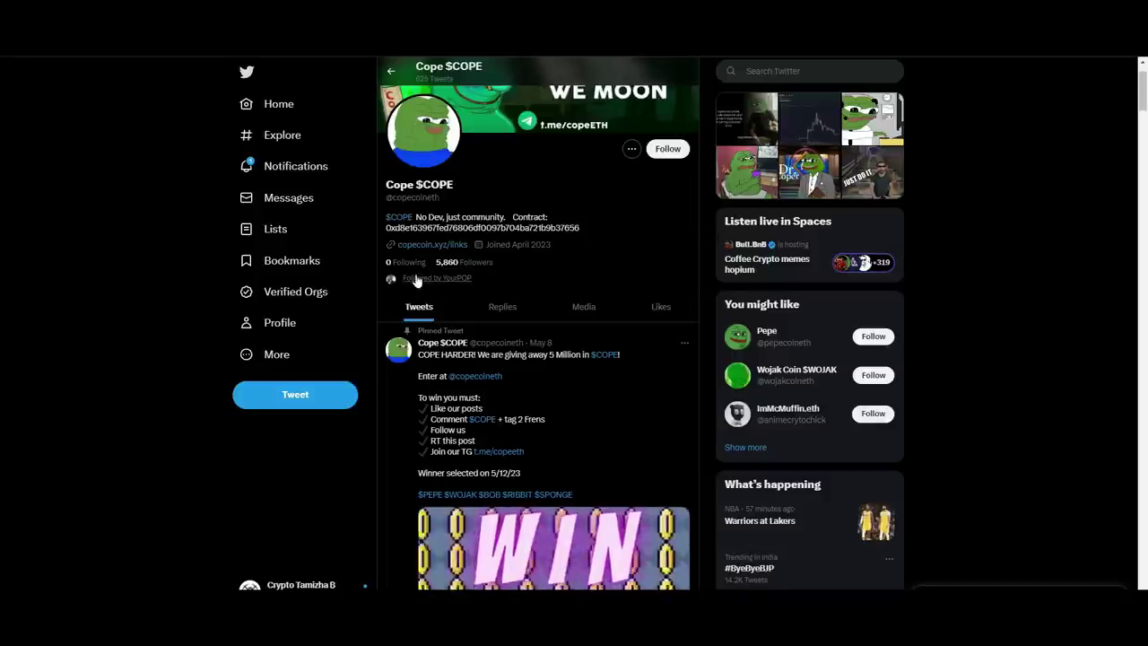
Open the COPE/WETH chart through the links page on COPE's Twitter profile and inspect its price history since launch
left_click(443, 245)
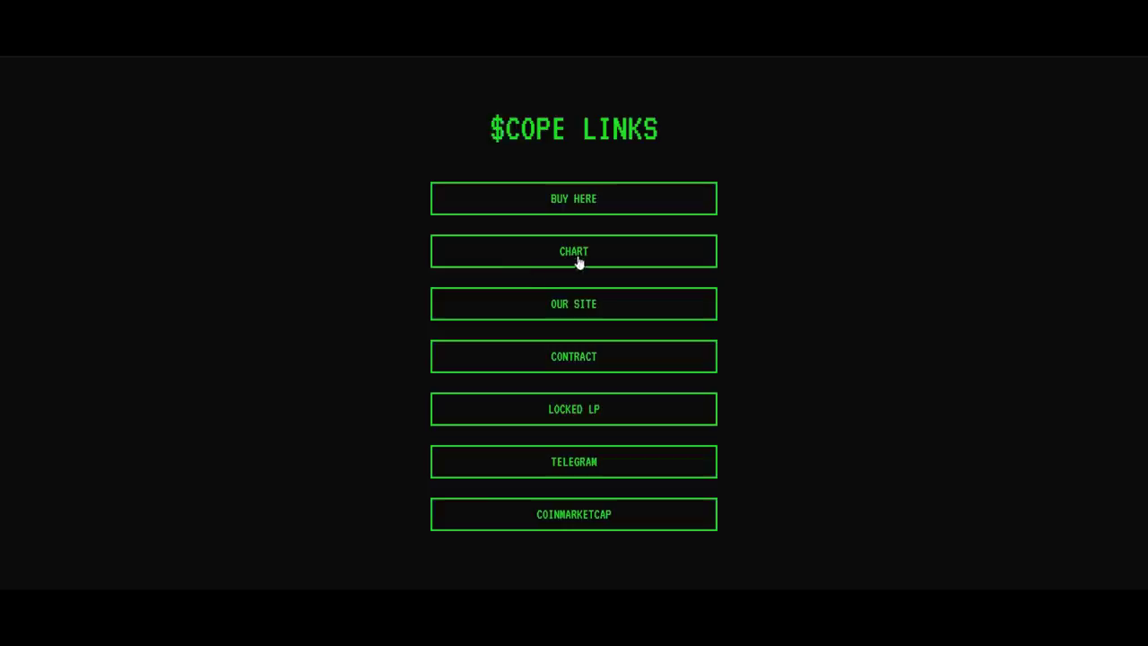
left_click(580, 255)
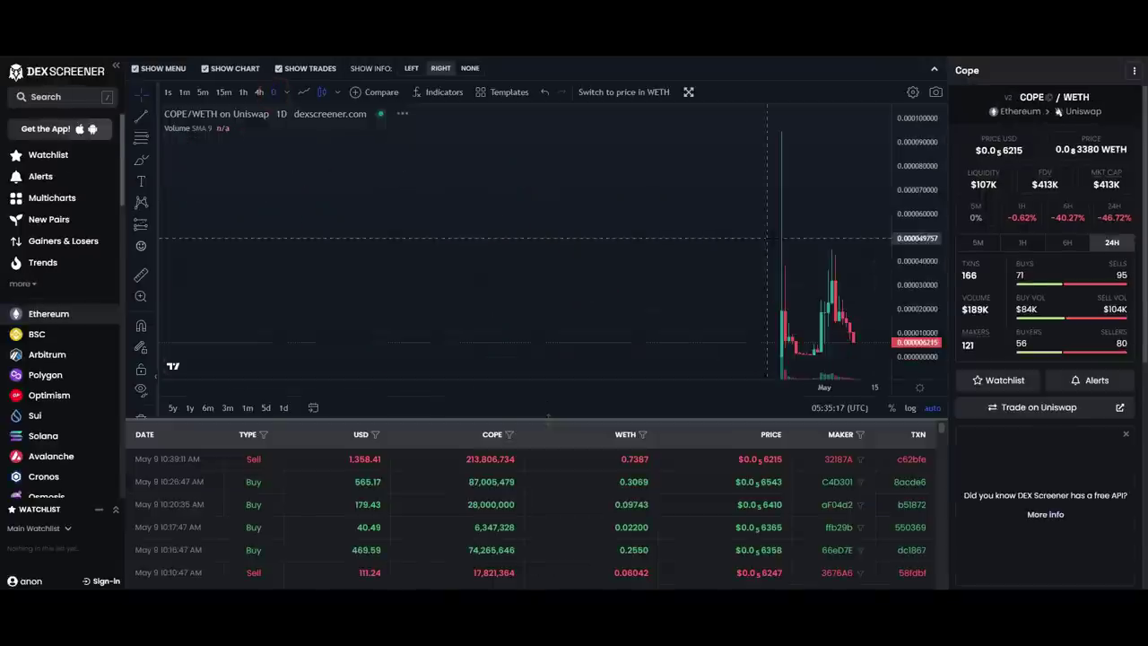
left_click_drag(904, 186, 913, 328)
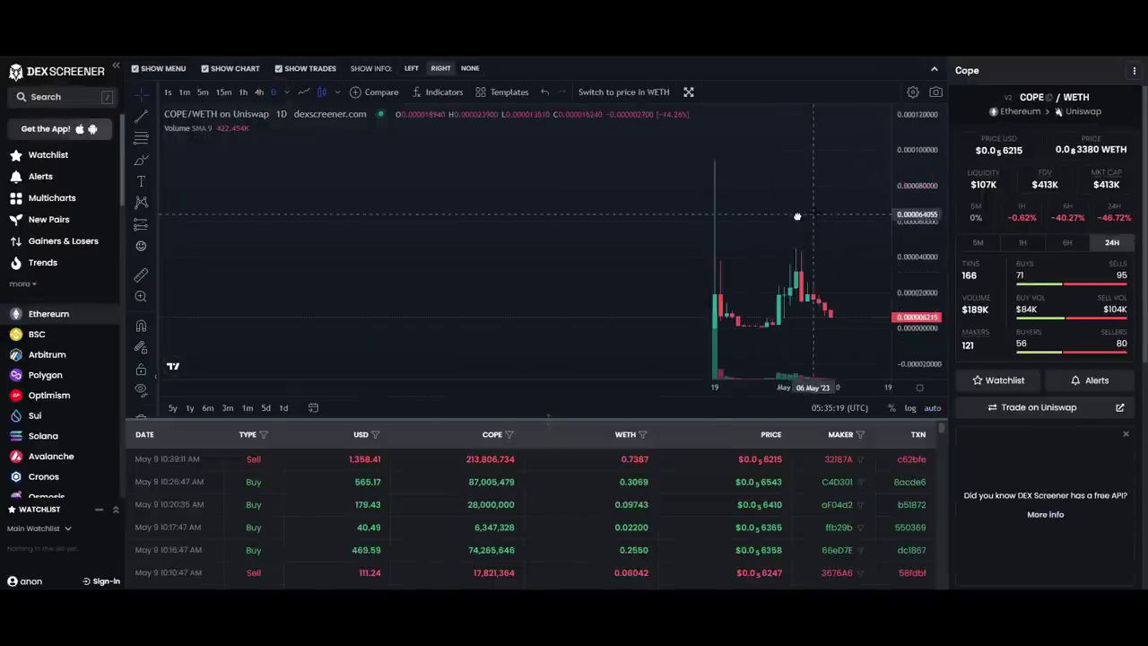
left_click_drag(815, 212, 647, 181)
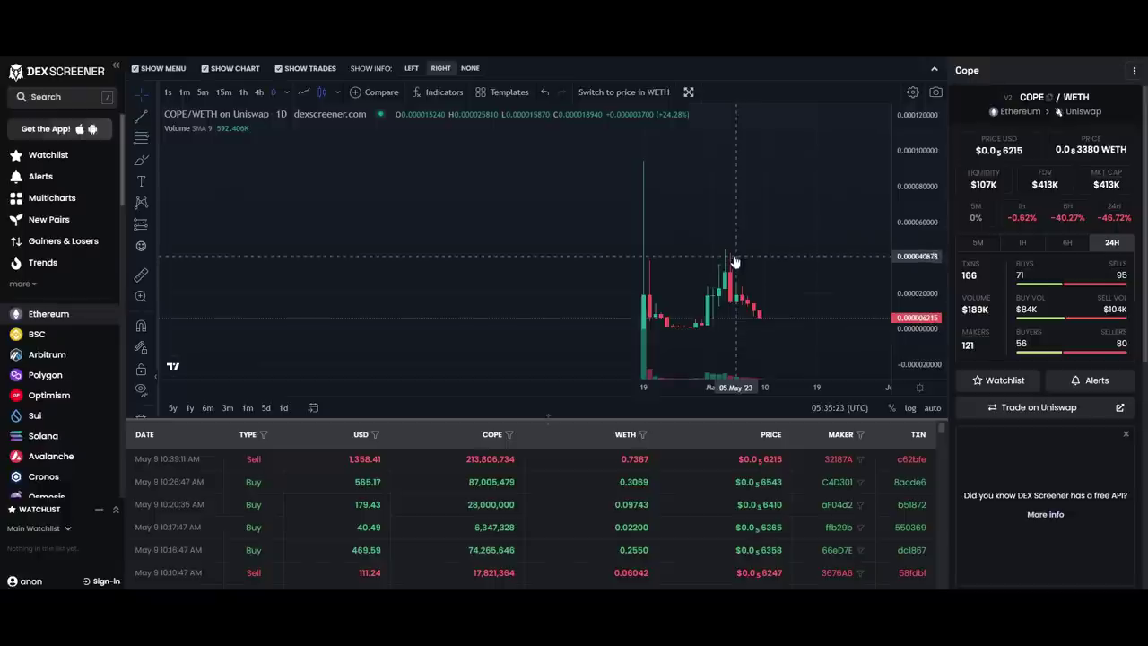
scroll(787, 331, "down", 3)
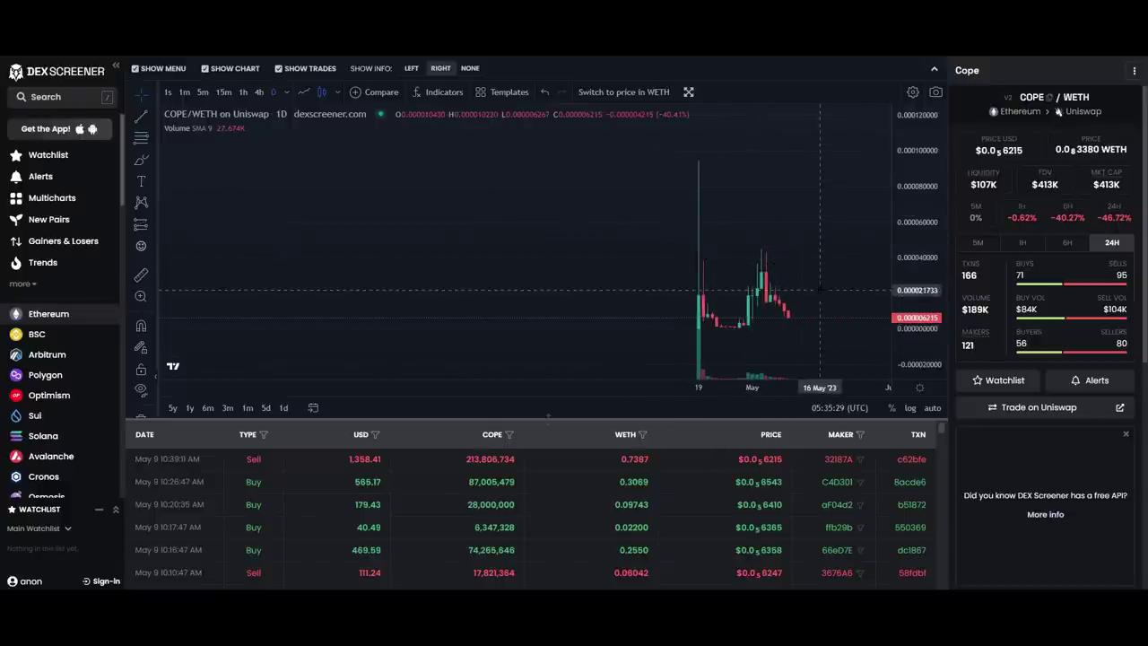
scroll(762, 246, "up", 1)
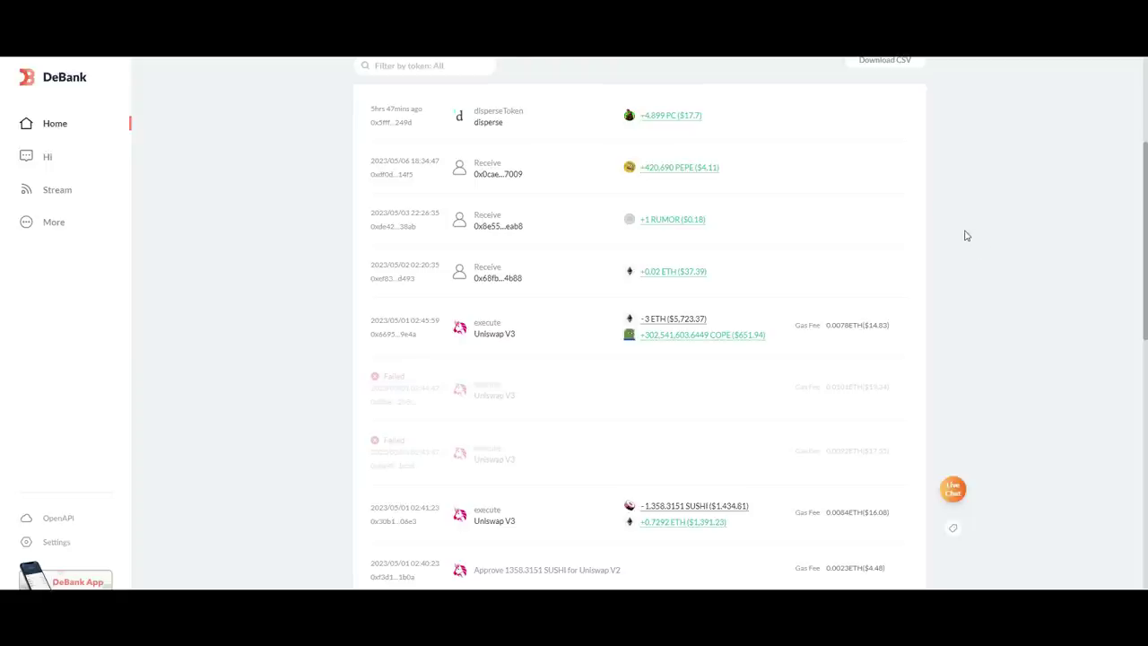
Return to DeBank and review the wallet's COPE, SUSHI and BONE trades in the transaction history
scroll(987, 316, "down", 2)
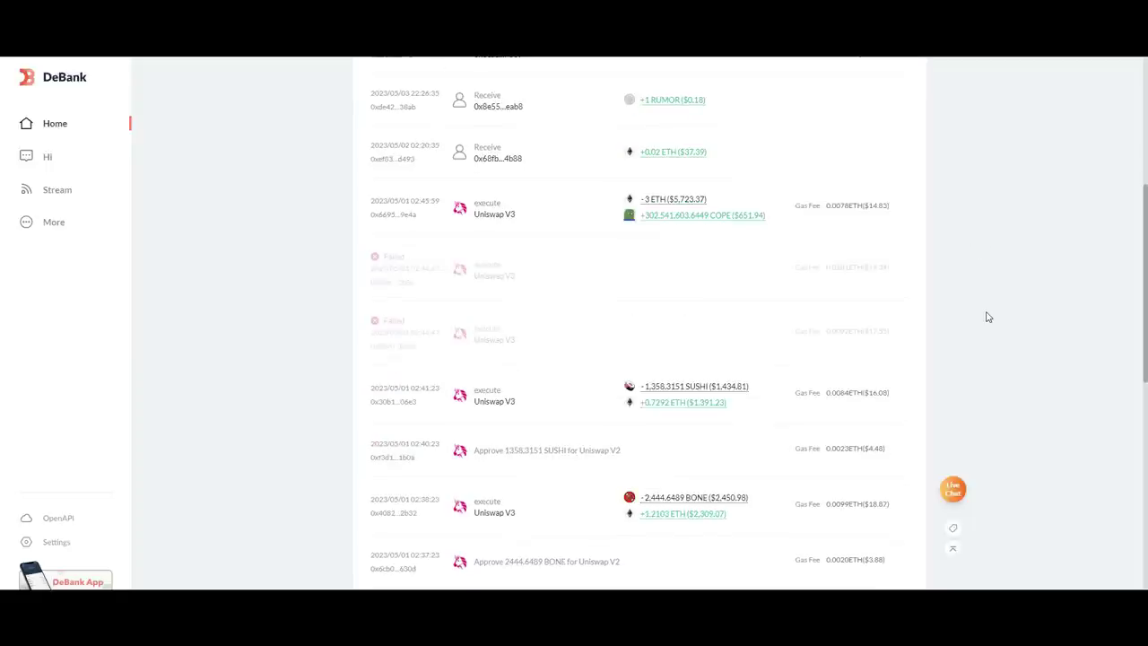
scroll(999, 353, "up", 6)
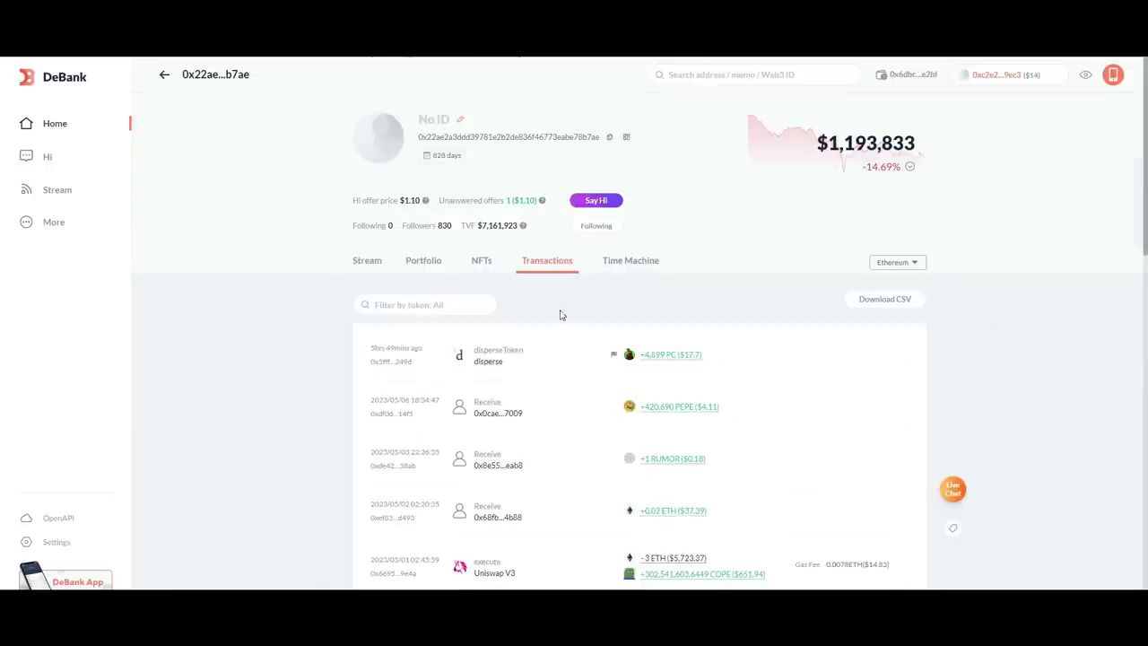
scroll(579, 313, "down", 5)
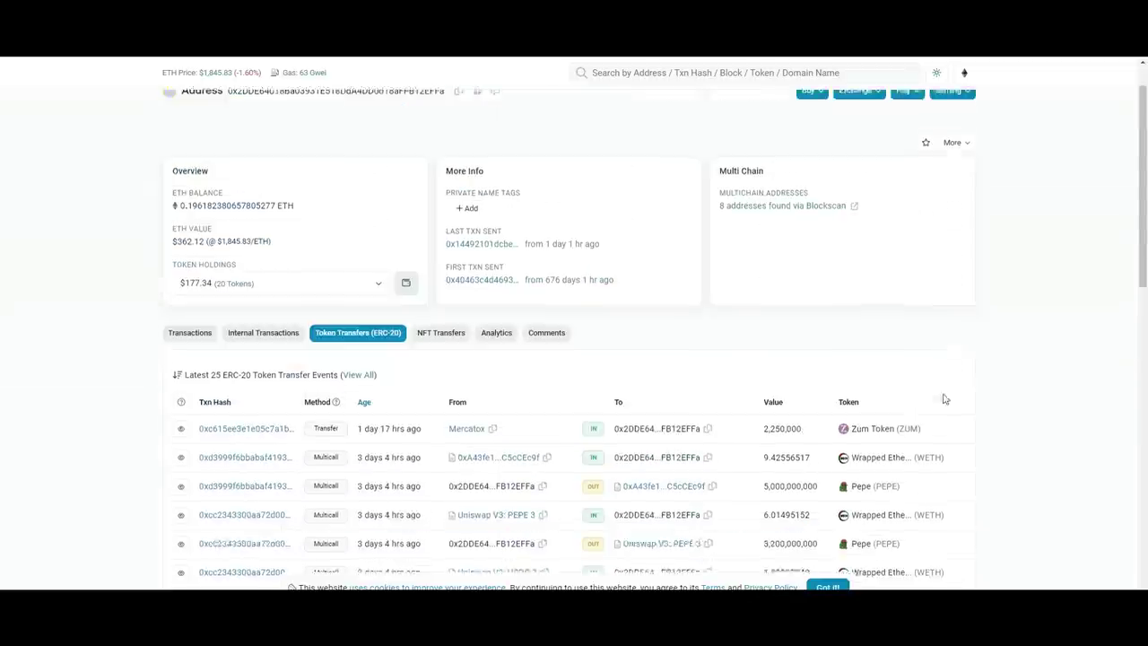
Review the whale wallet's latest ERC-20 token transfers on Etherscan and open the complete list of its ERC-20 transactions
scroll(1040, 379, "down", 5)
scroll(986, 380, "down", 4)
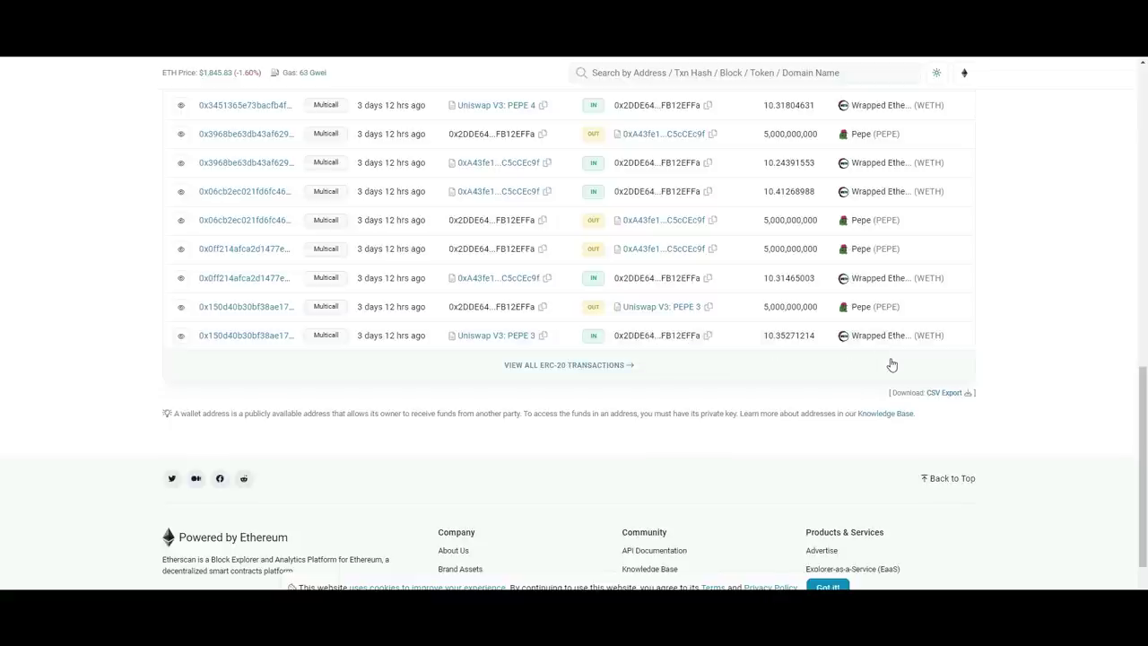
scroll(948, 350, "up", 1)
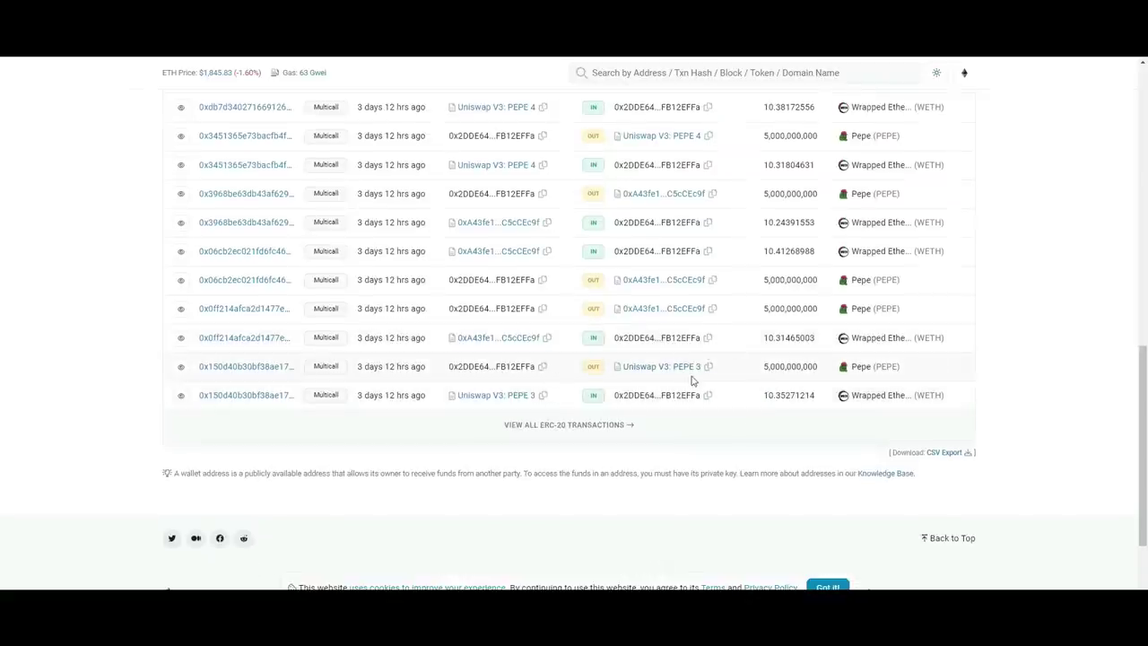
left_click(606, 429)
scroll(608, 421, "down", 10)
scroll(610, 417, "down", 5)
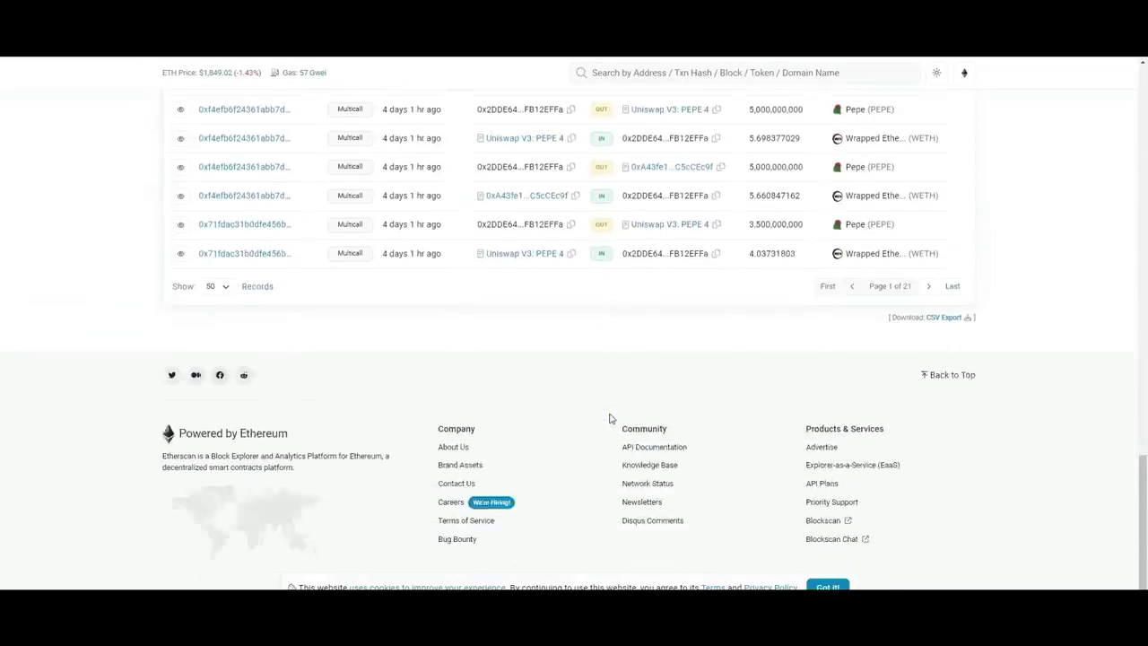
Go to the last page of the token transfers and work back to page 19 to examine the wallet's first PEPE purchases
scroll(971, 512, "up", 3)
left_click(950, 527)
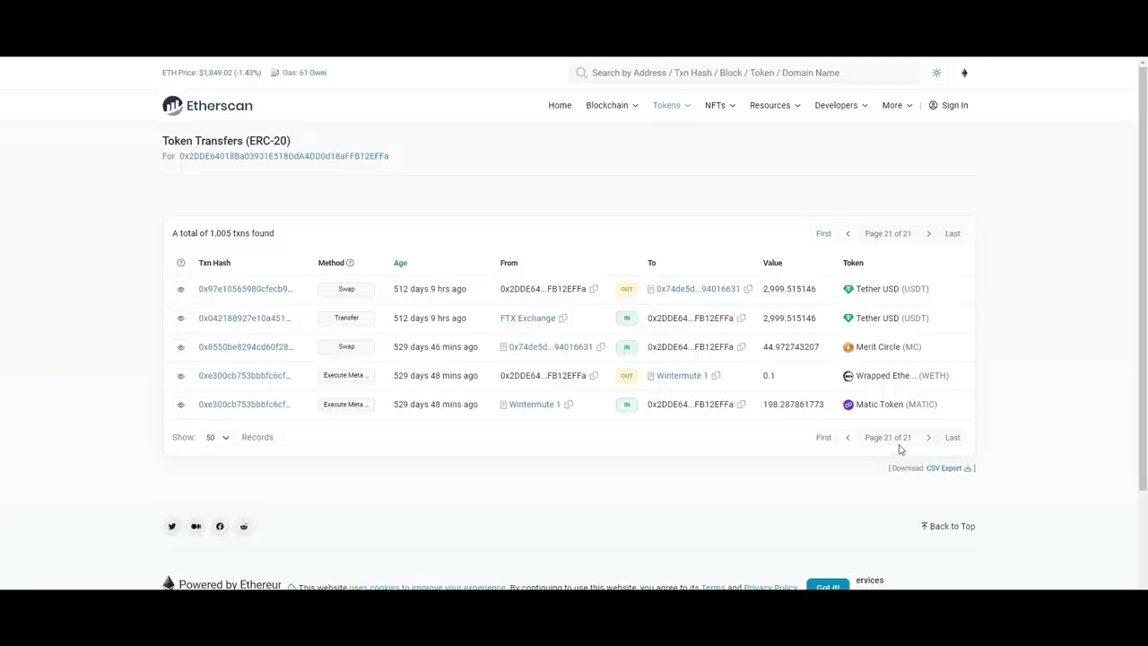
left_click(848, 438)
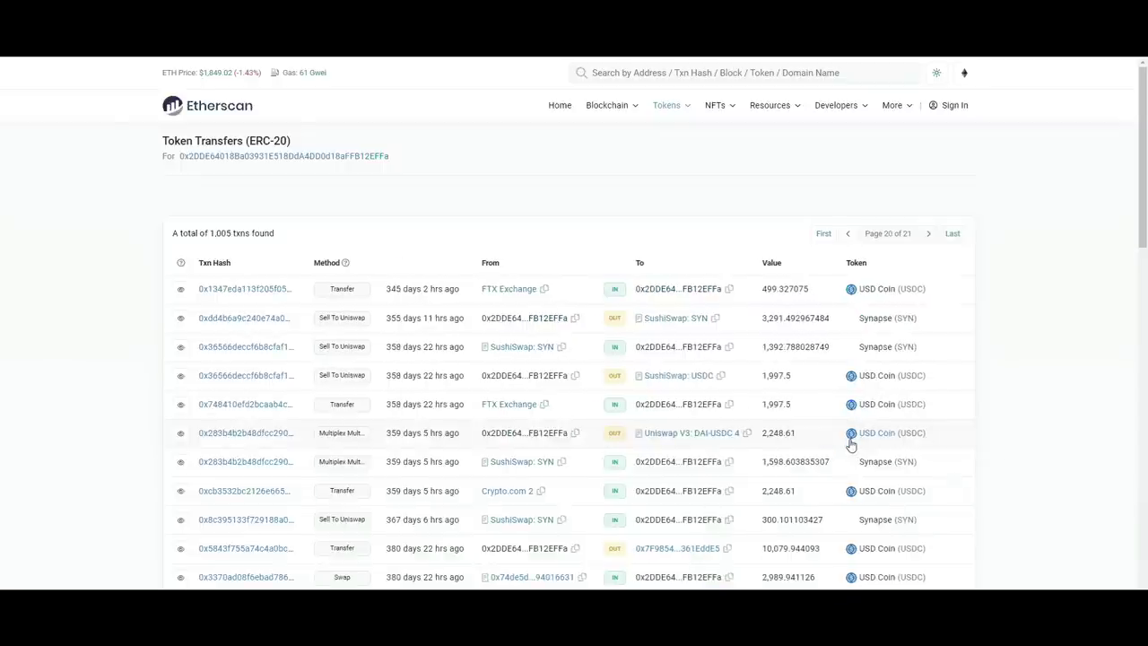
scroll(1071, 541, "down", 5)
scroll(1070, 509, "down", 10)
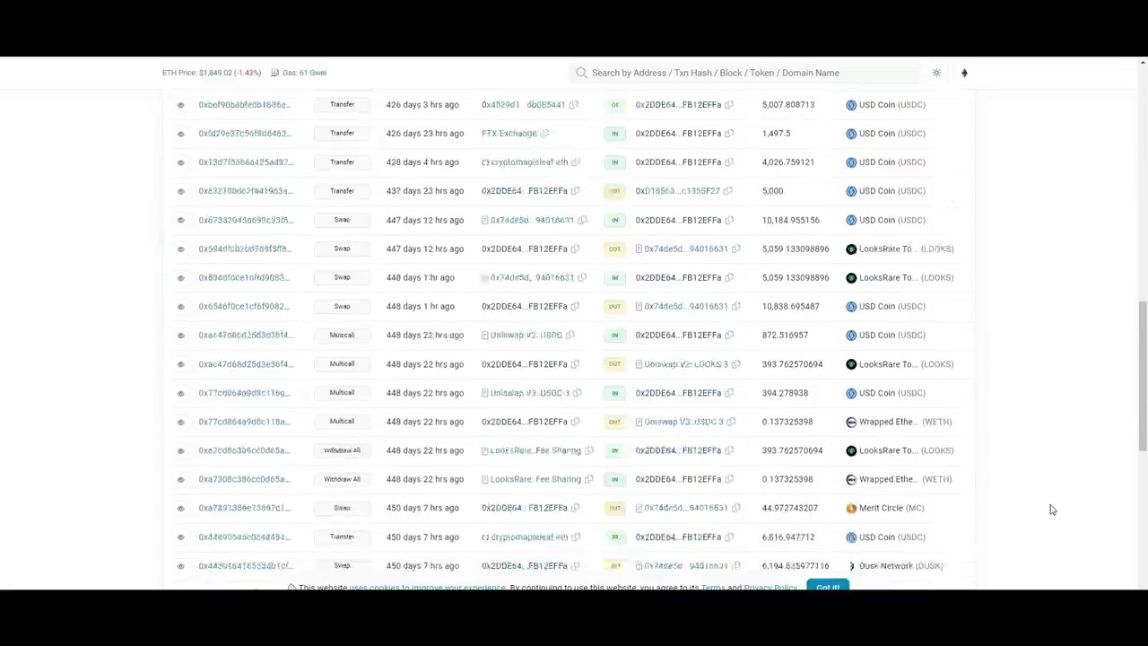
left_click(848, 539)
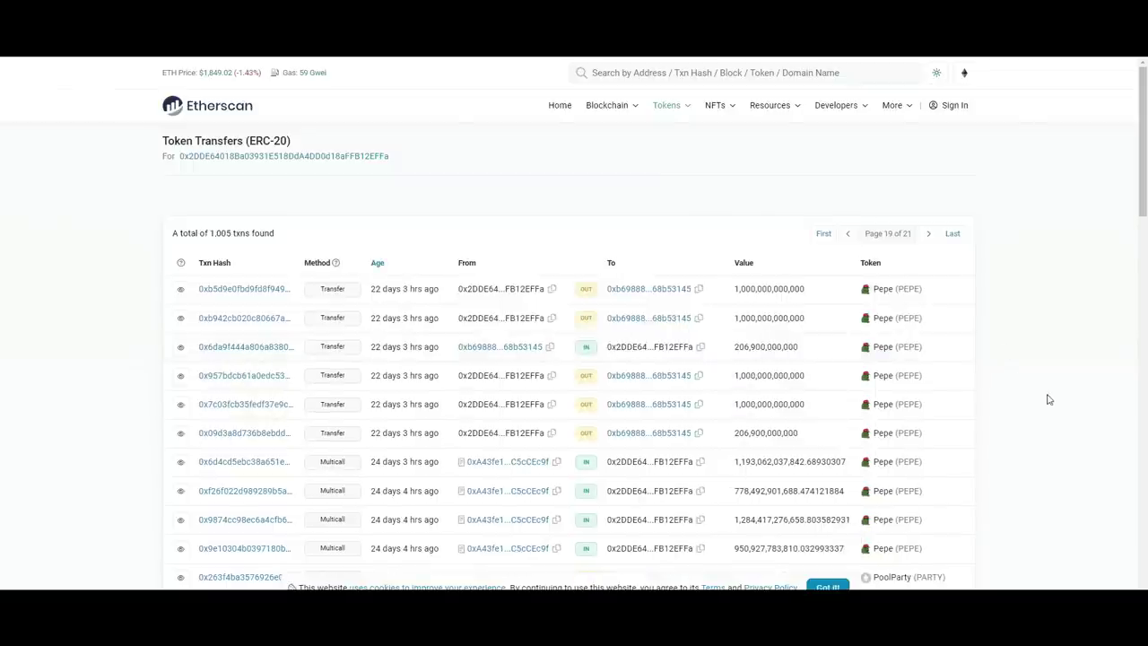
scroll(1057, 401, "down", 1)
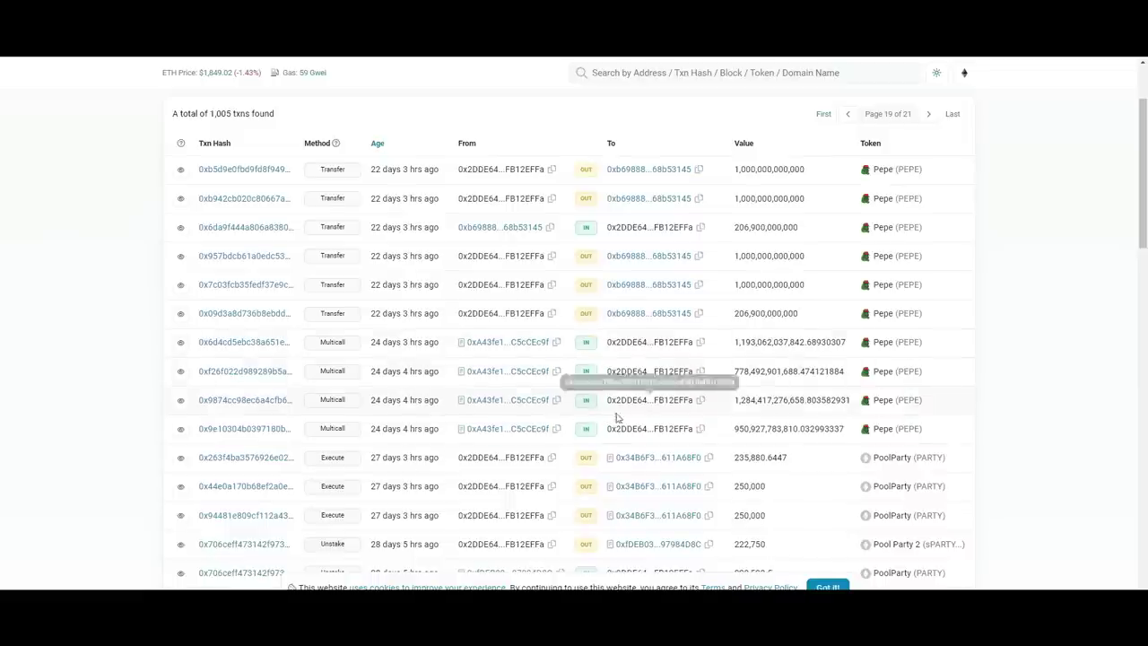
Open the wallet that received the 1,000,000,000,000 PEPE transfers and review its latest ERC-20 token transfers
scroll(734, 391, "up", 1)
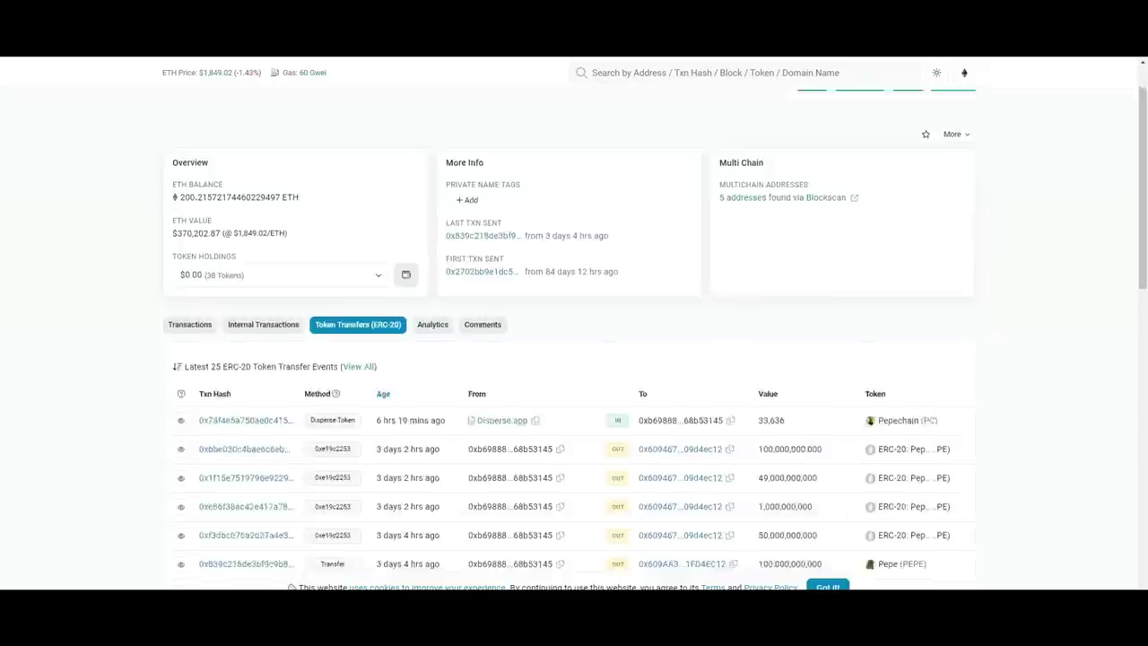
scroll(995, 377, "down", 3)
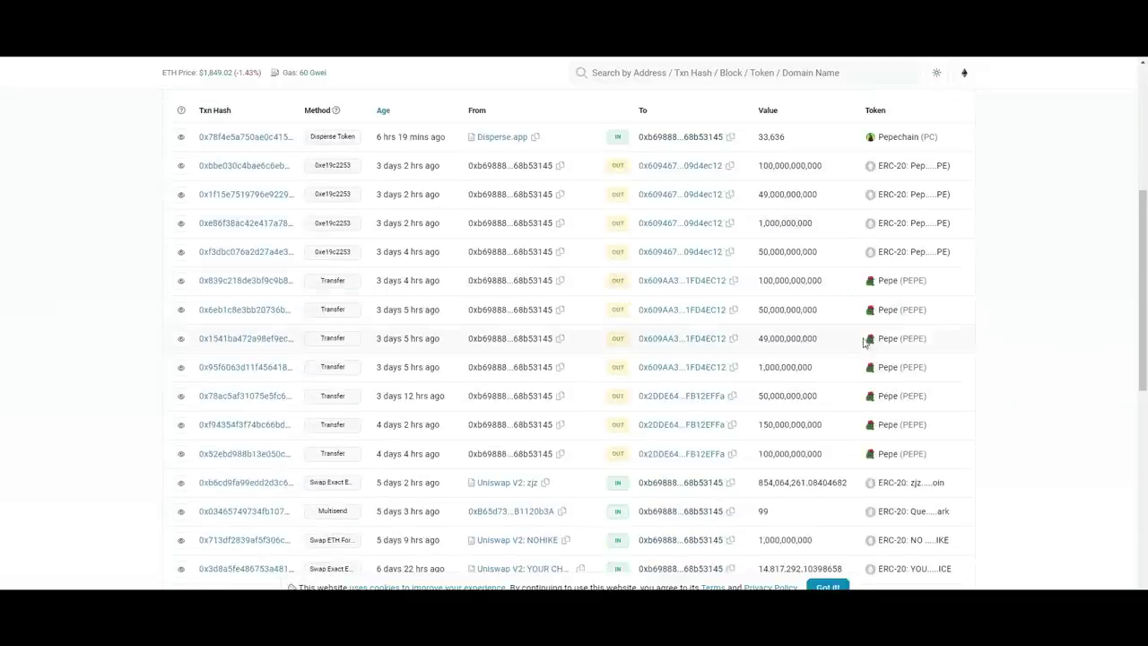
scroll(992, 388, "down", 3)
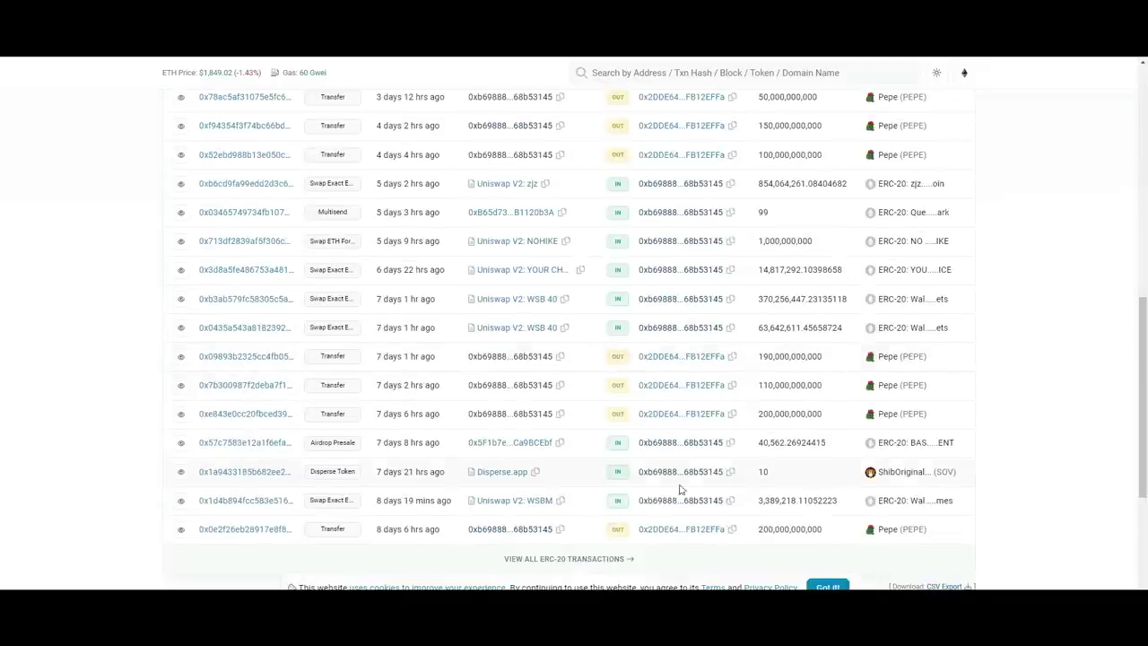
scroll(1028, 484, "up", 4)
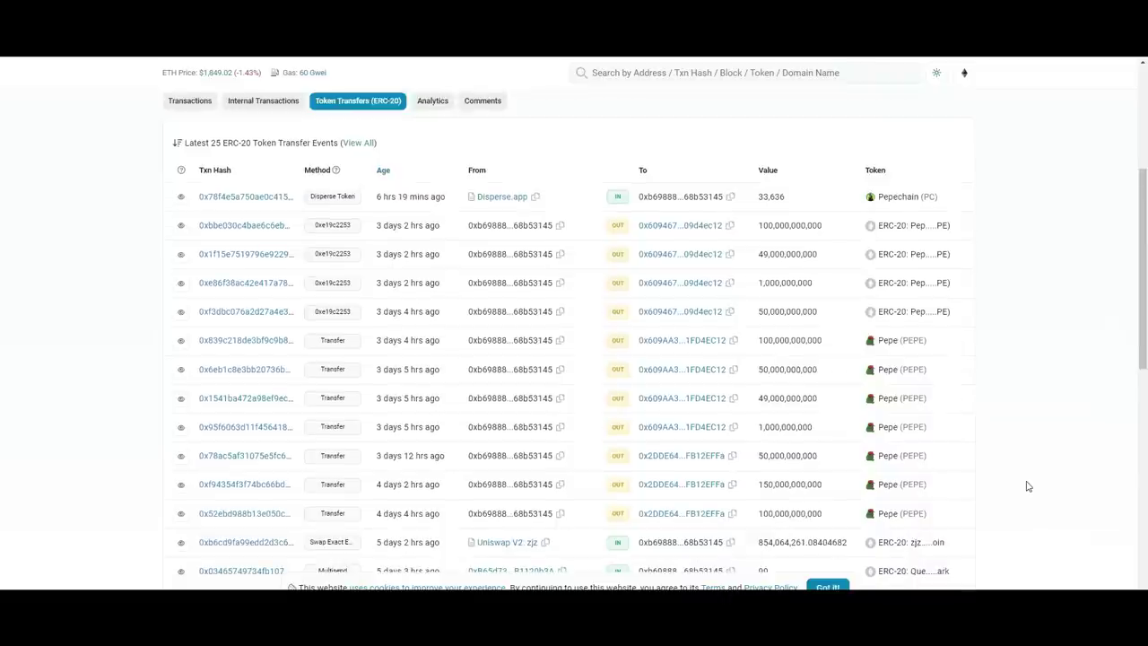
Open the recipient of the 100,000,000,000 PEPE transfer, trace where it sent the tokens, and return to the sending wallet's transfers
left_click(691, 340)
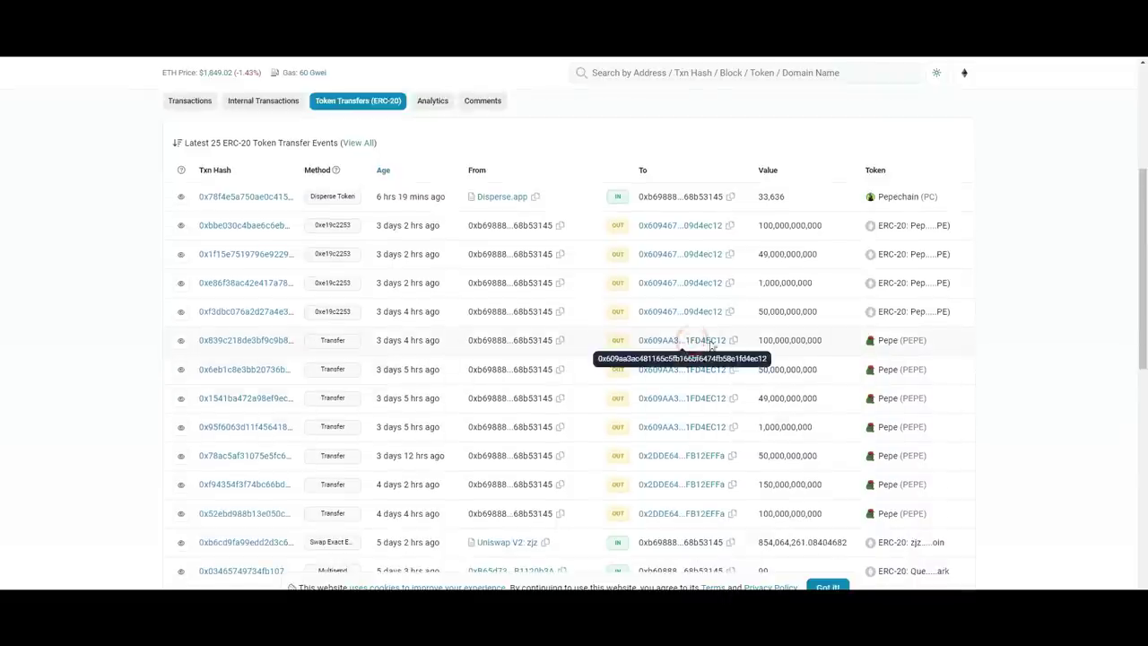
scroll(710, 345, "down", 4)
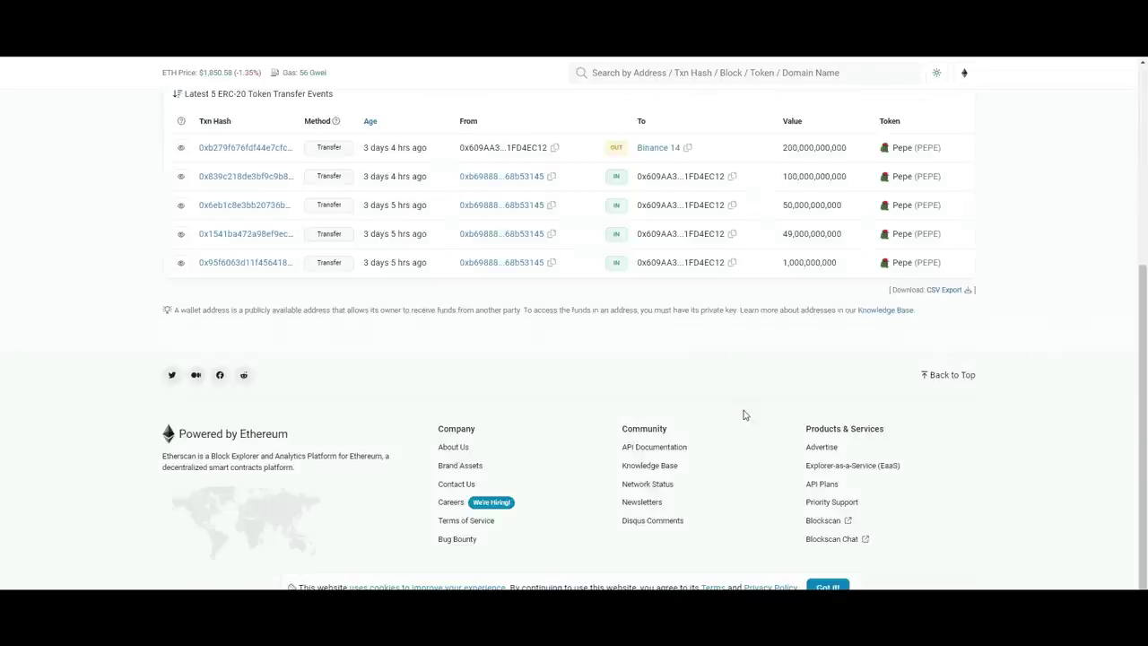
scroll(743, 415, "up", 2)
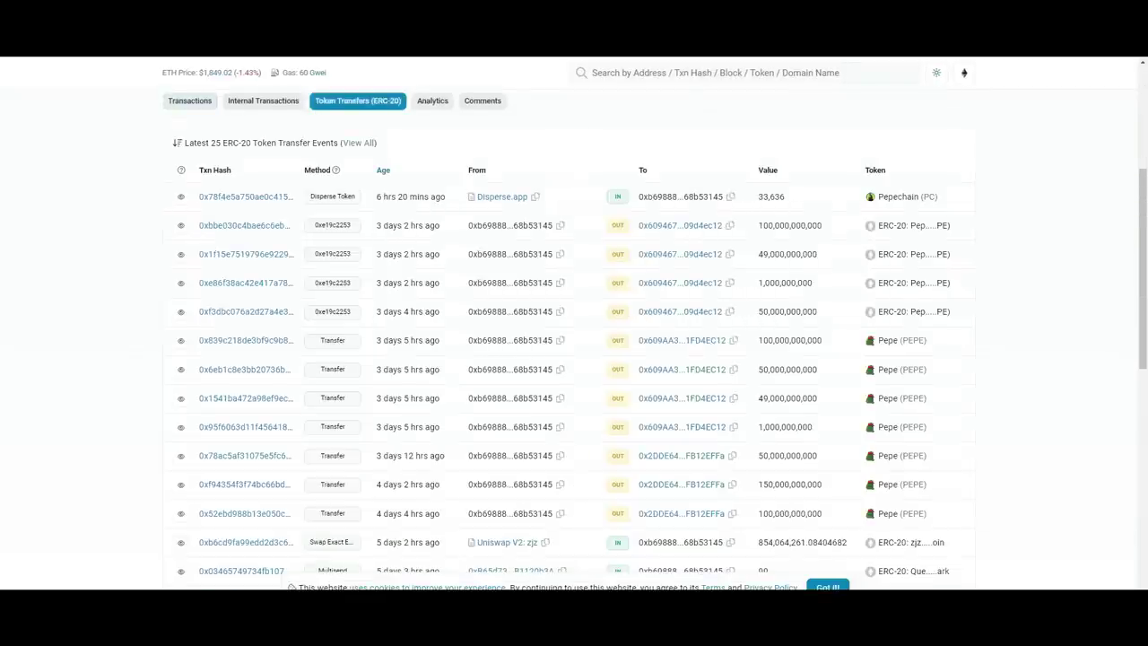
scroll(944, 359, "down", 5)
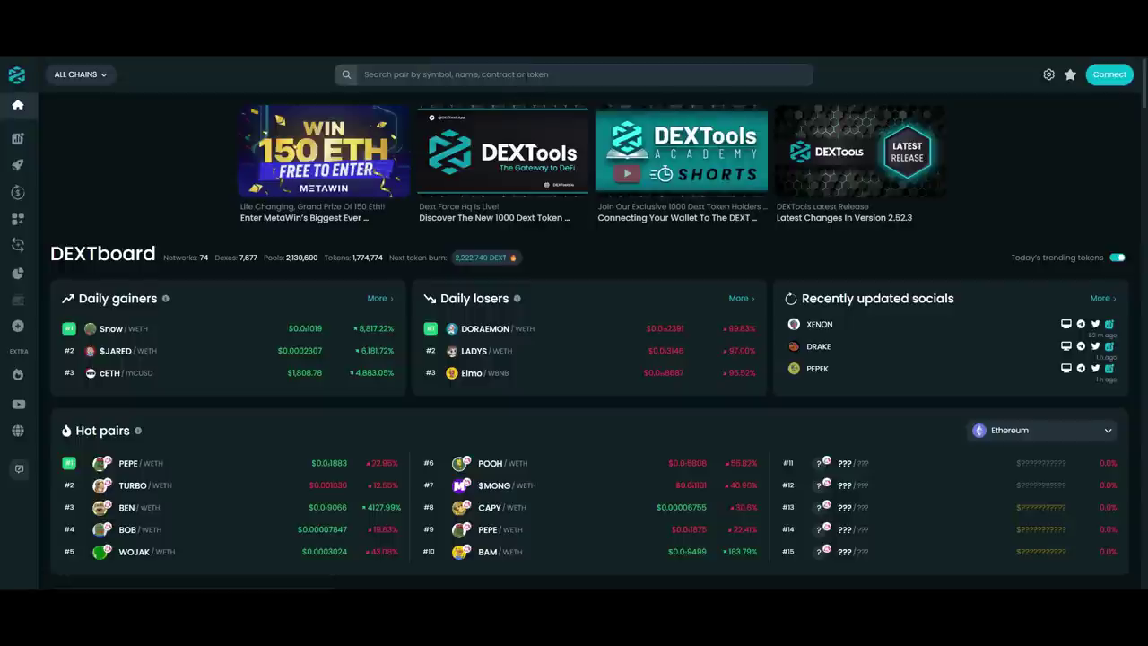
Switch to DEXTools and open the top-ranked PEPE/WETH pair from the Ethereum hot pairs
left_click(524, 76)
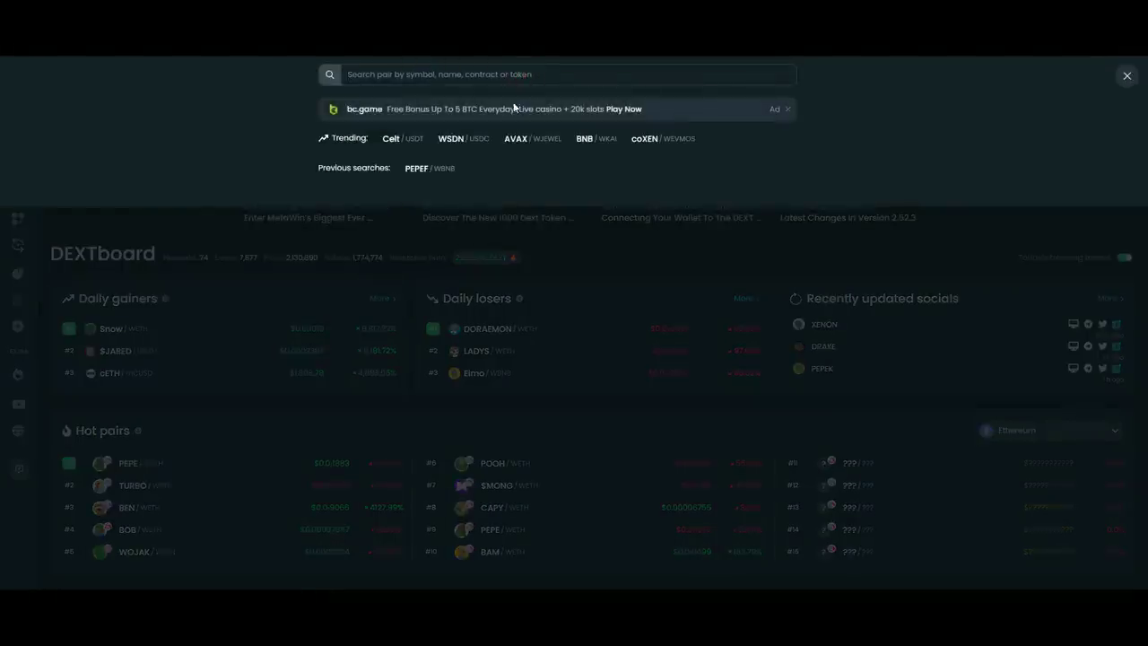
left_click(306, 415)
left_click(151, 467)
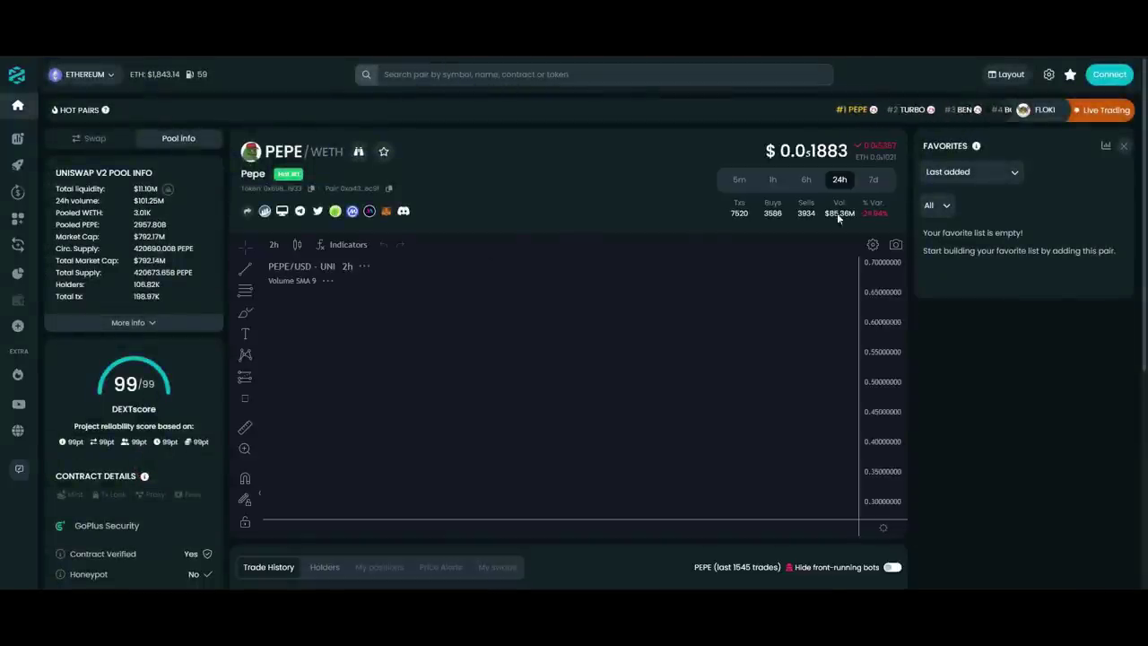
Set the PEPE/WETH chart to a 1-day interval and expand it to full screen to measure the price rise from early trading
left_click(273, 244)
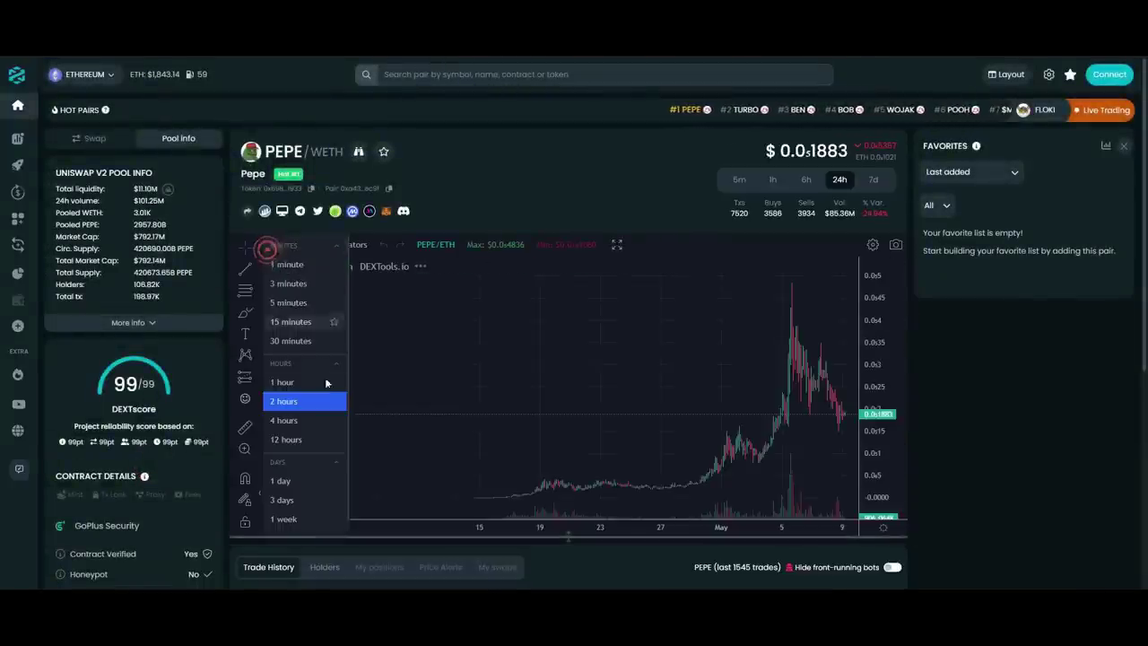
left_click(297, 486)
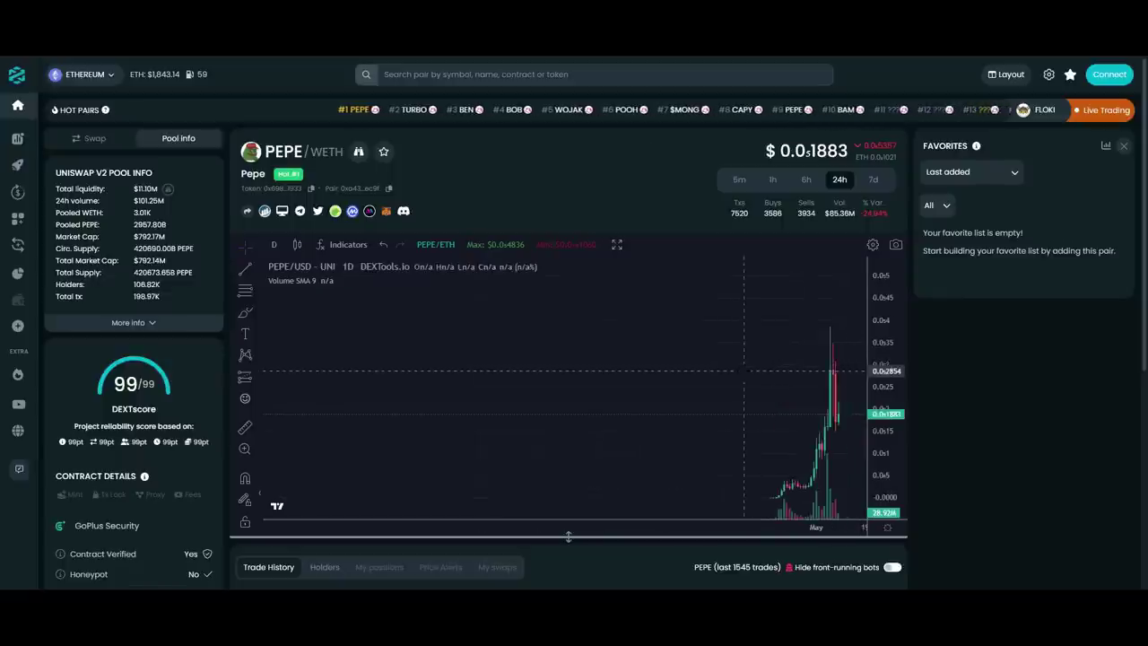
left_click_drag(736, 368, 619, 385)
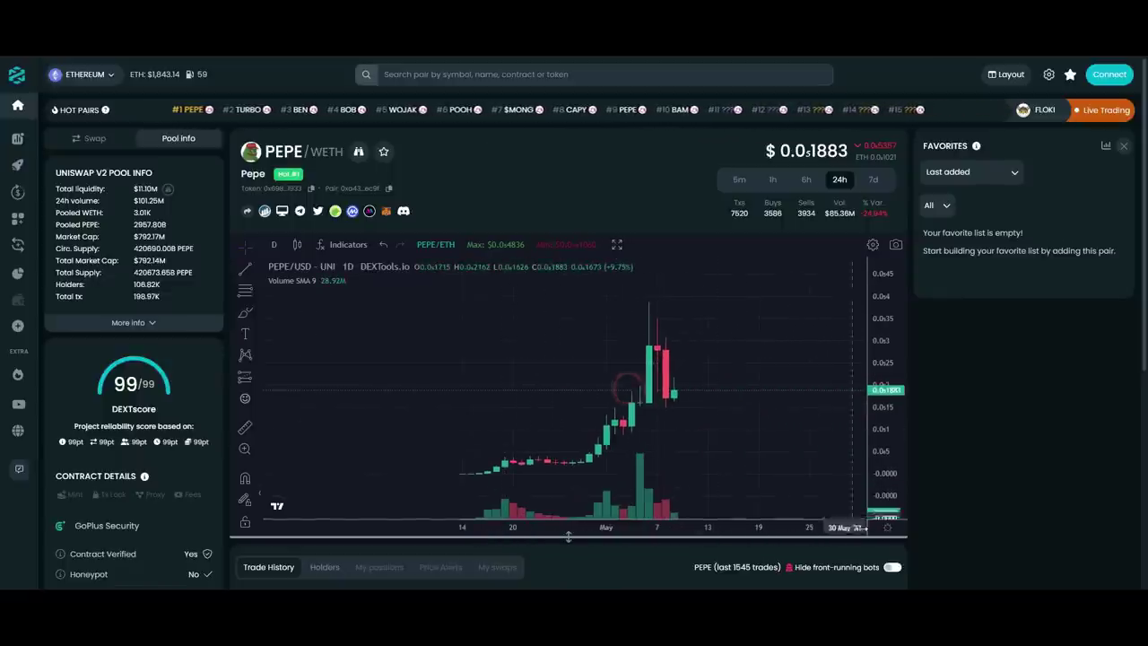
left_click(616, 244)
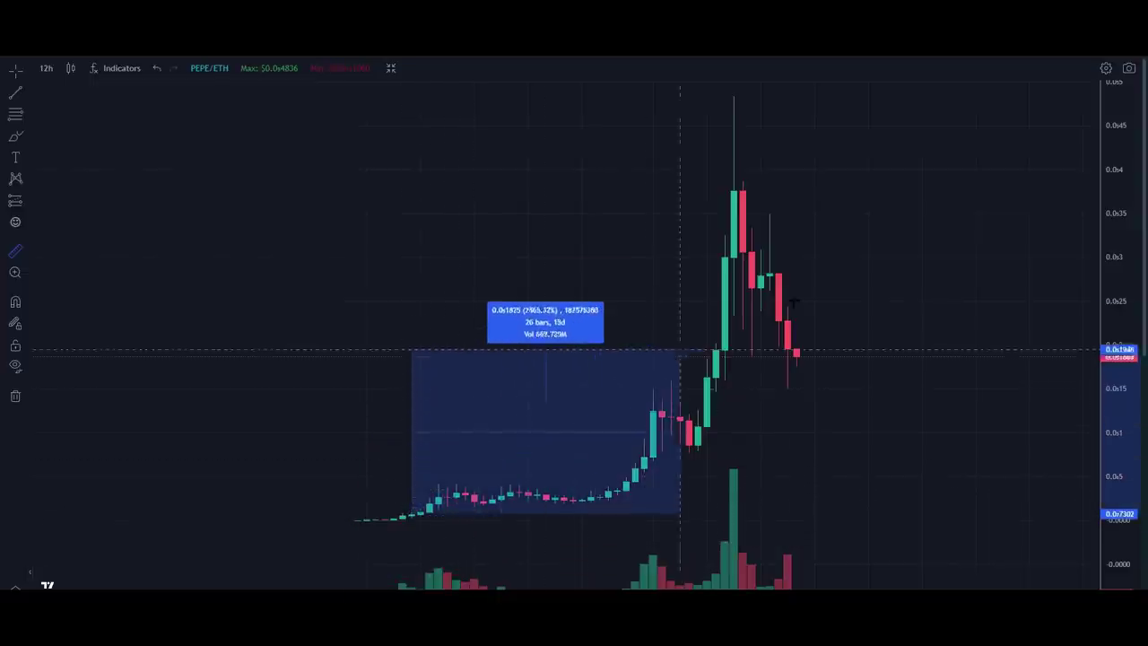
left_click(913, 94)
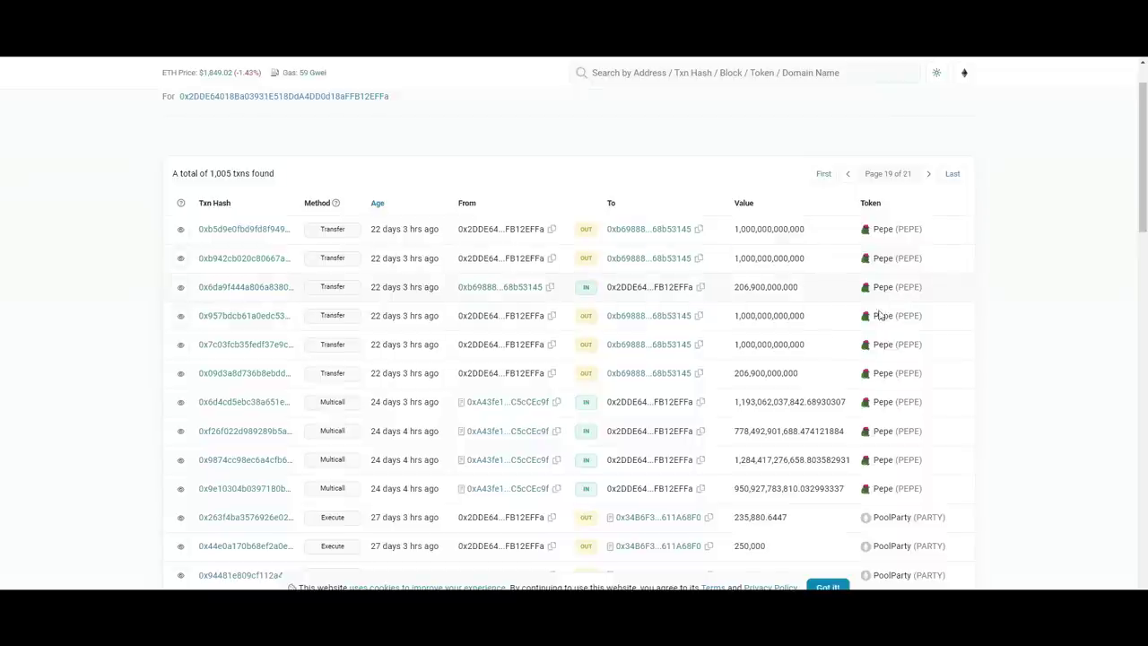
Return to Etherscan and retrace the PEPE transfers from the whale's page 19 through the receiving wallet to its 100,000,000,000 PEPE recipient
left_click(657, 235)
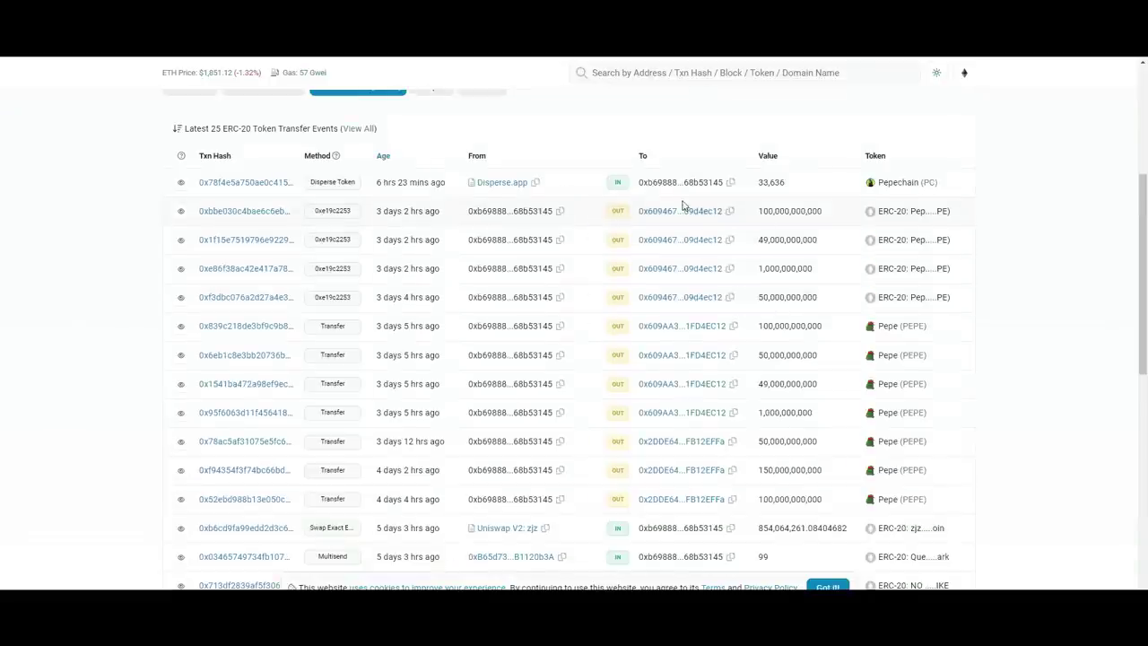
left_click(698, 327)
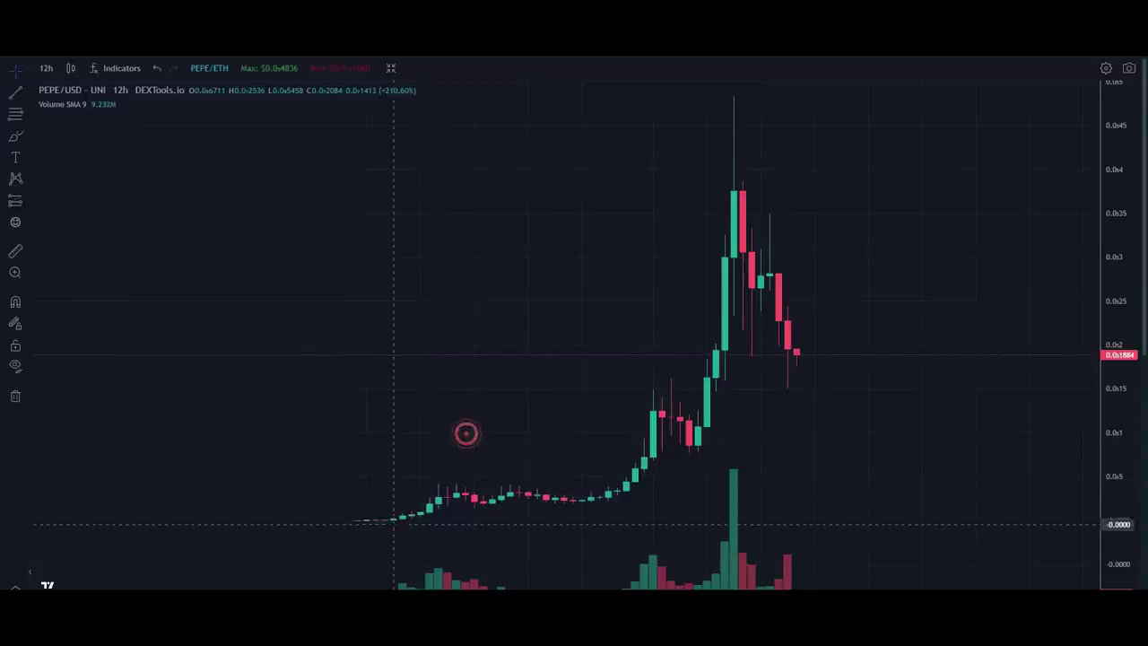
Measure PEPE's price gain on the DEXTools chart from the early candles to near the peak, then repeat it across to the latest candles
left_click(15, 254)
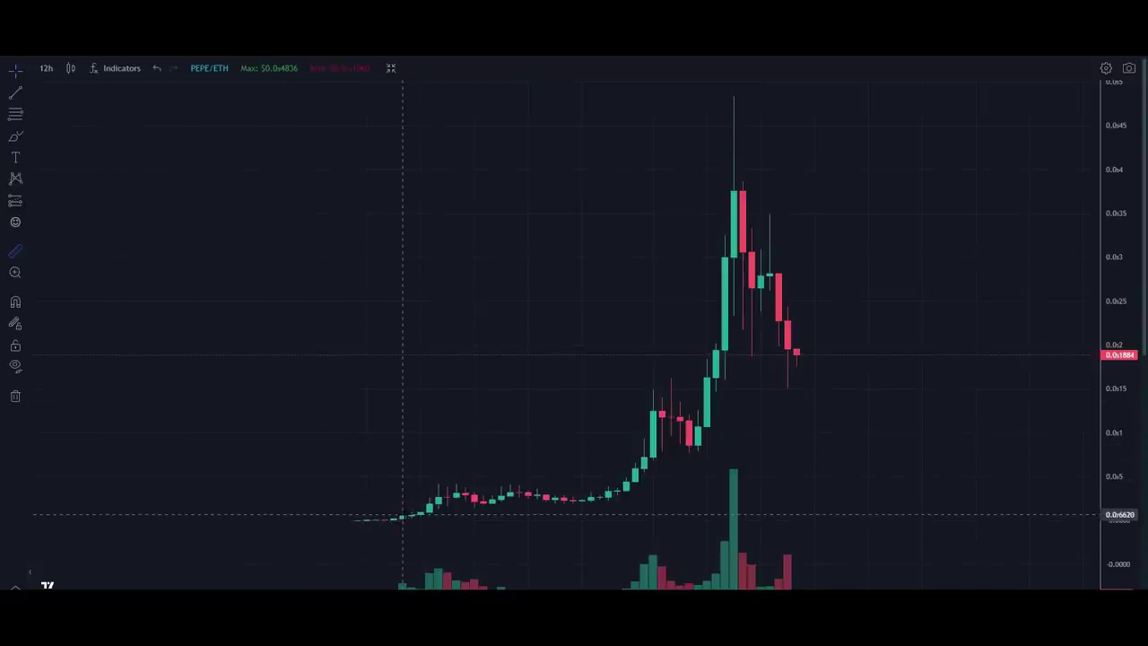
left_click(402, 514)
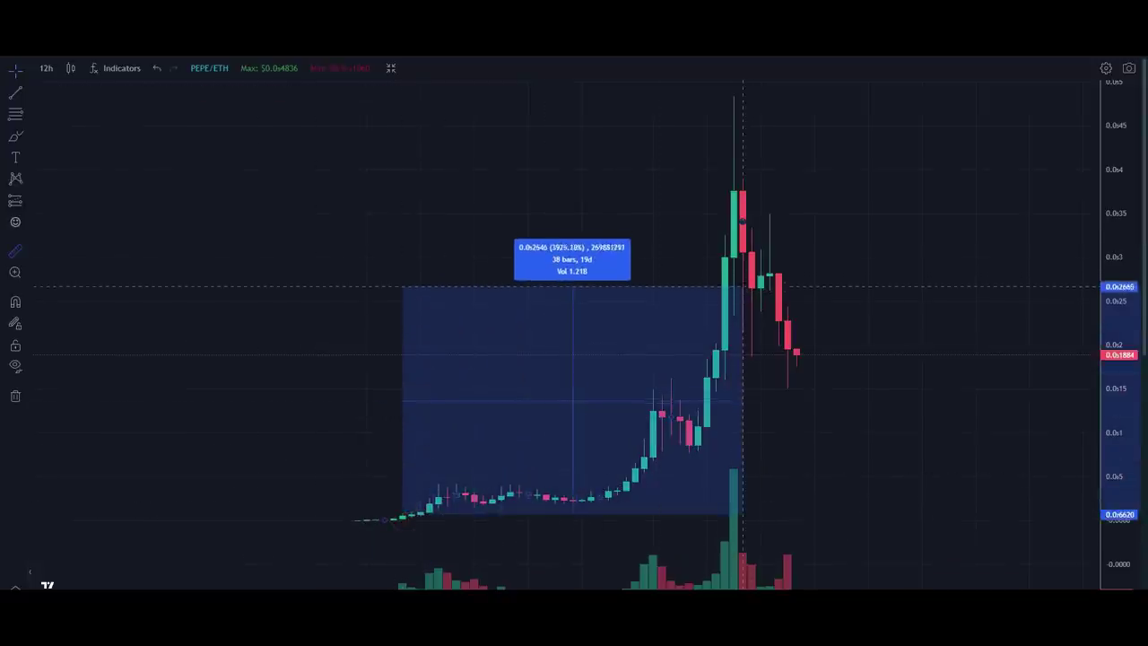
left_click(741, 167)
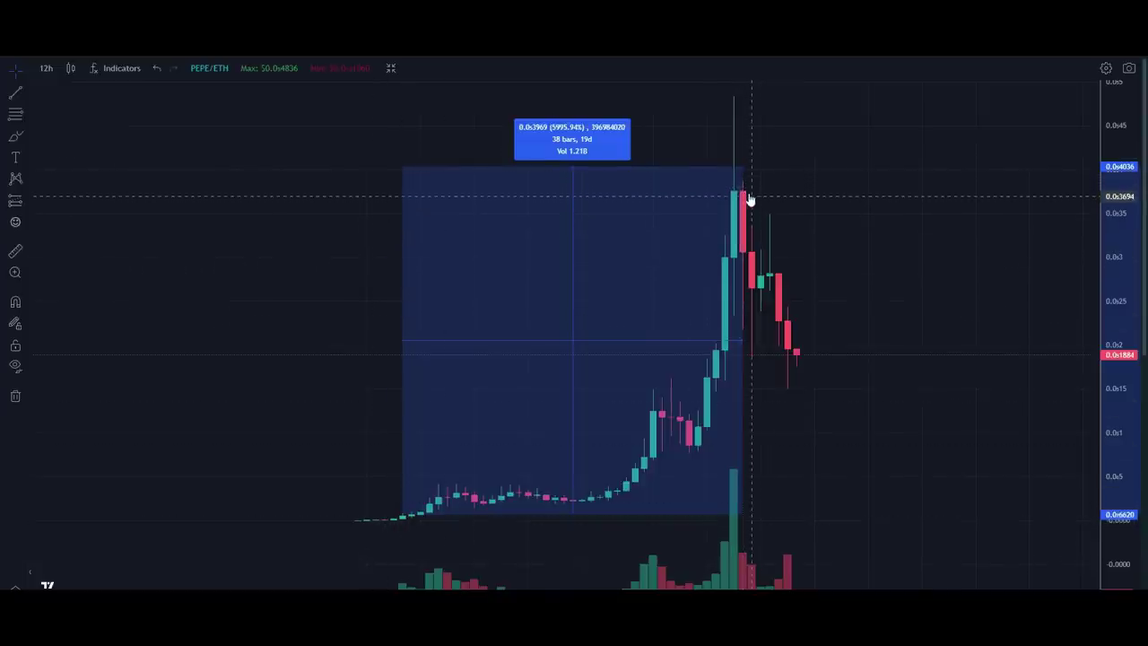
left_click(400, 517)
left_click(15, 251)
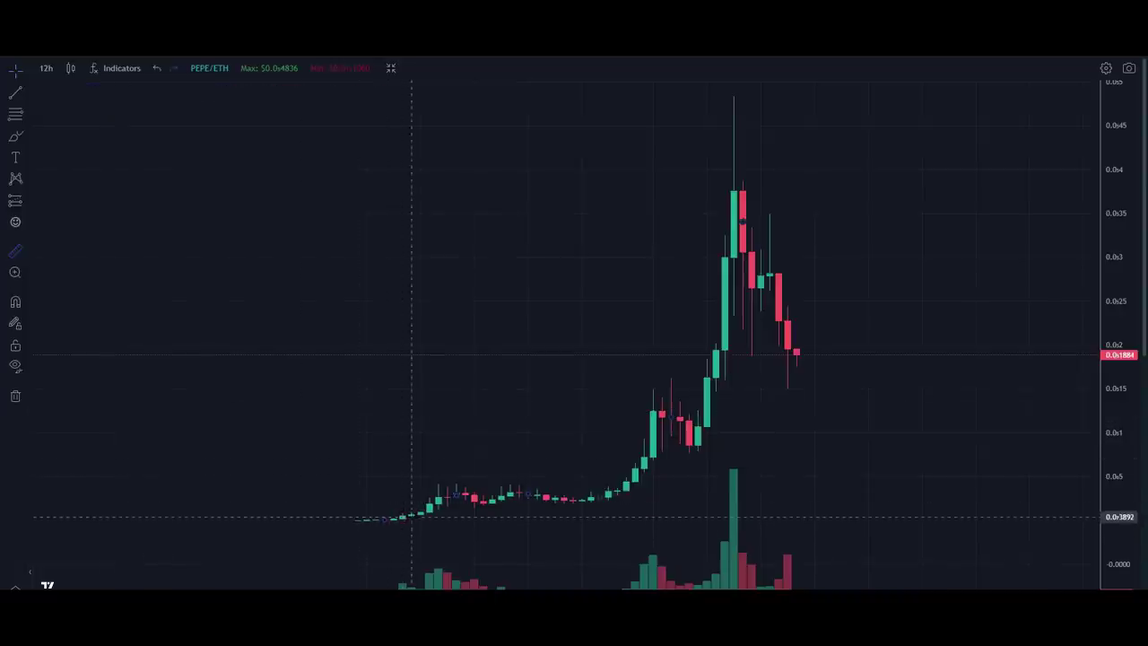
left_click(402, 517)
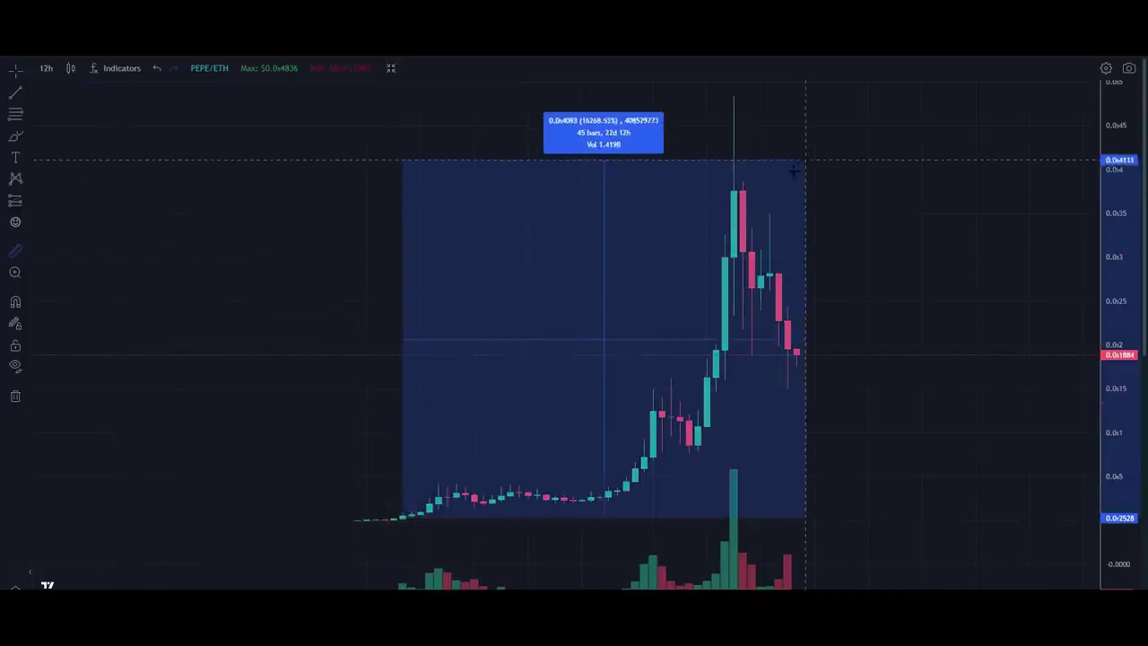
left_click(794, 190)
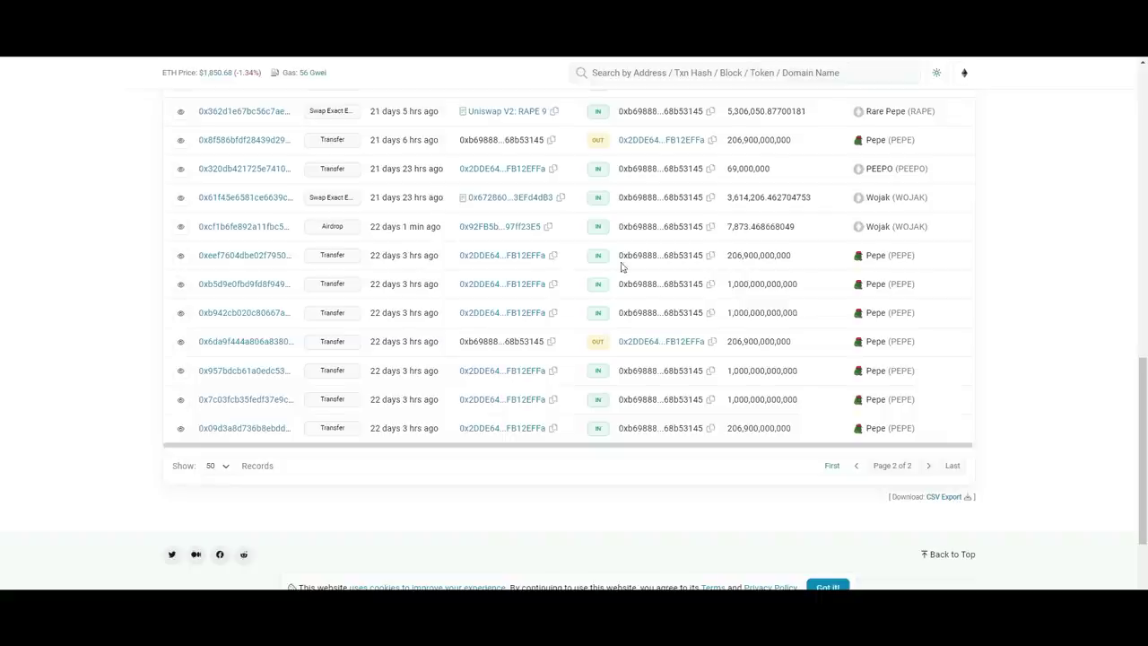
Examine page 2 of the receiving wallet's Etherscan token transfers for its early PEPE, Wojak and other memecoin acquisitions
scroll(628, 269, "up", 4)
scroll(1068, 349, "down", 4)
scroll(1025, 415, "up", 8)
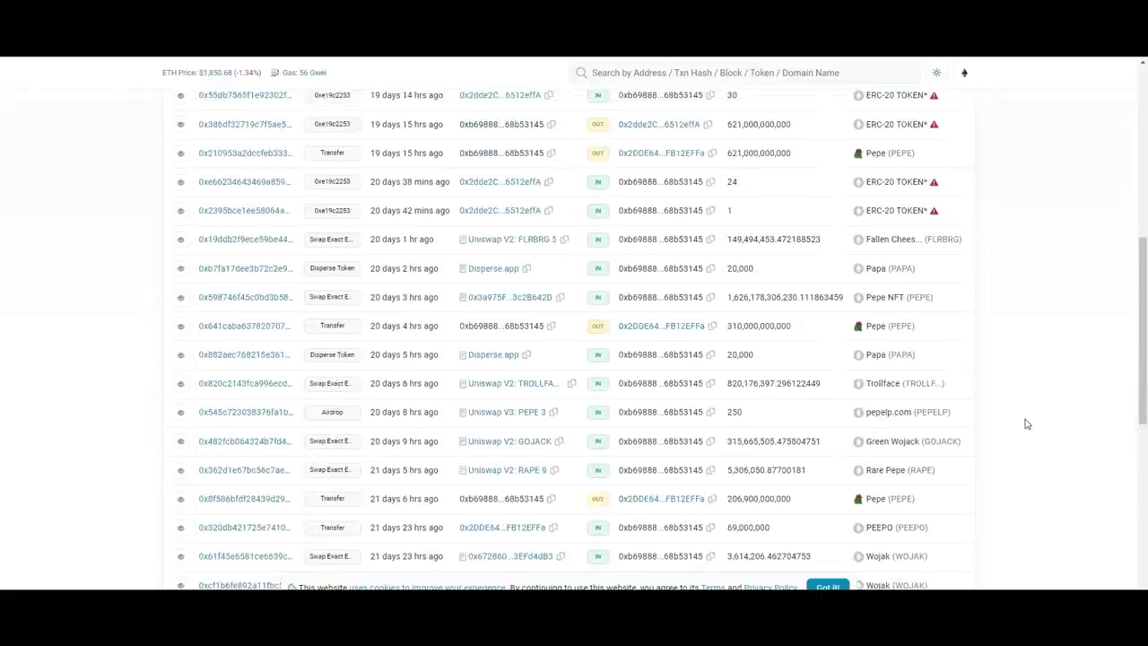